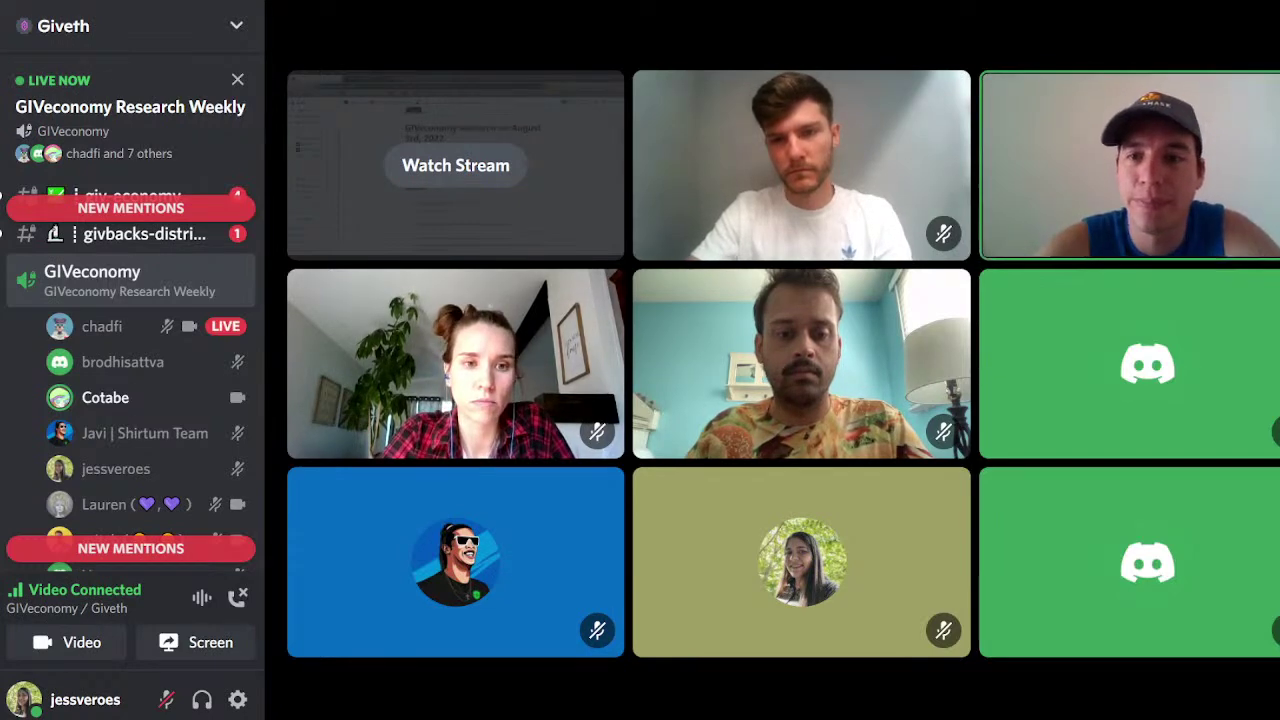
- Watch the live screen share in the GIVeconomy voice channel, and unmute the microphone twice, muting it again each time
left_click(372, 190)
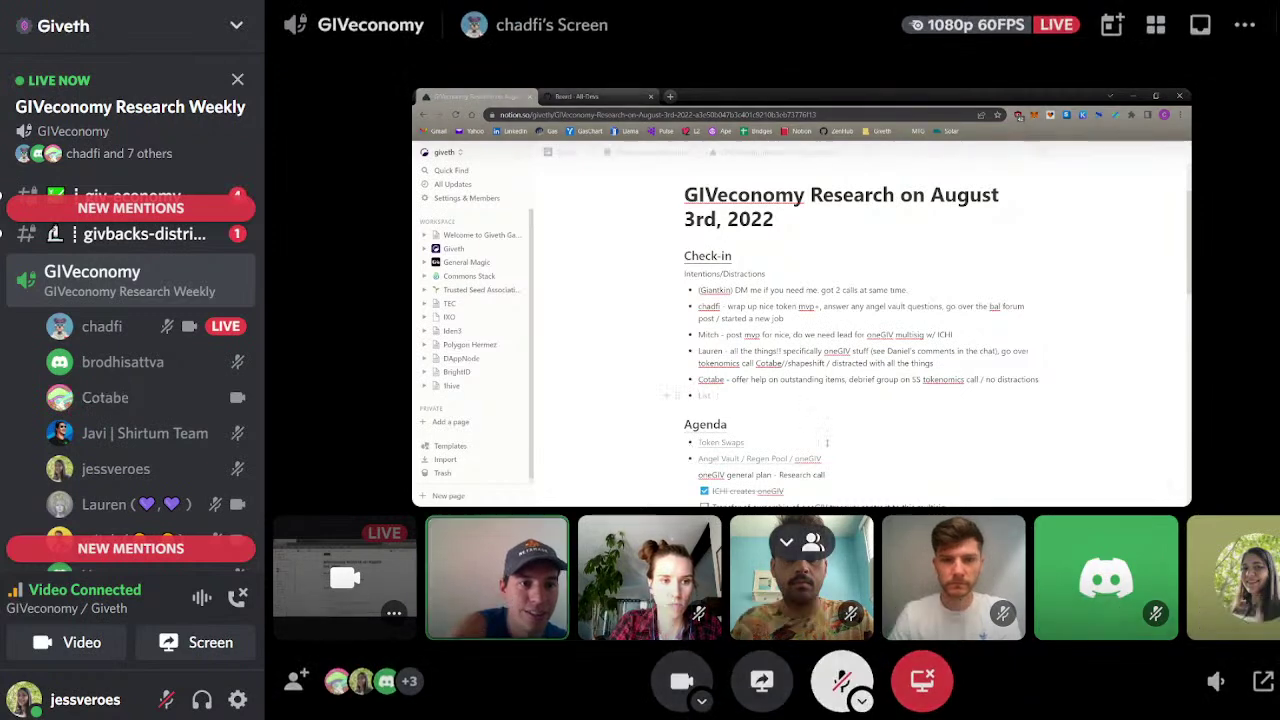
left_click(169, 699)
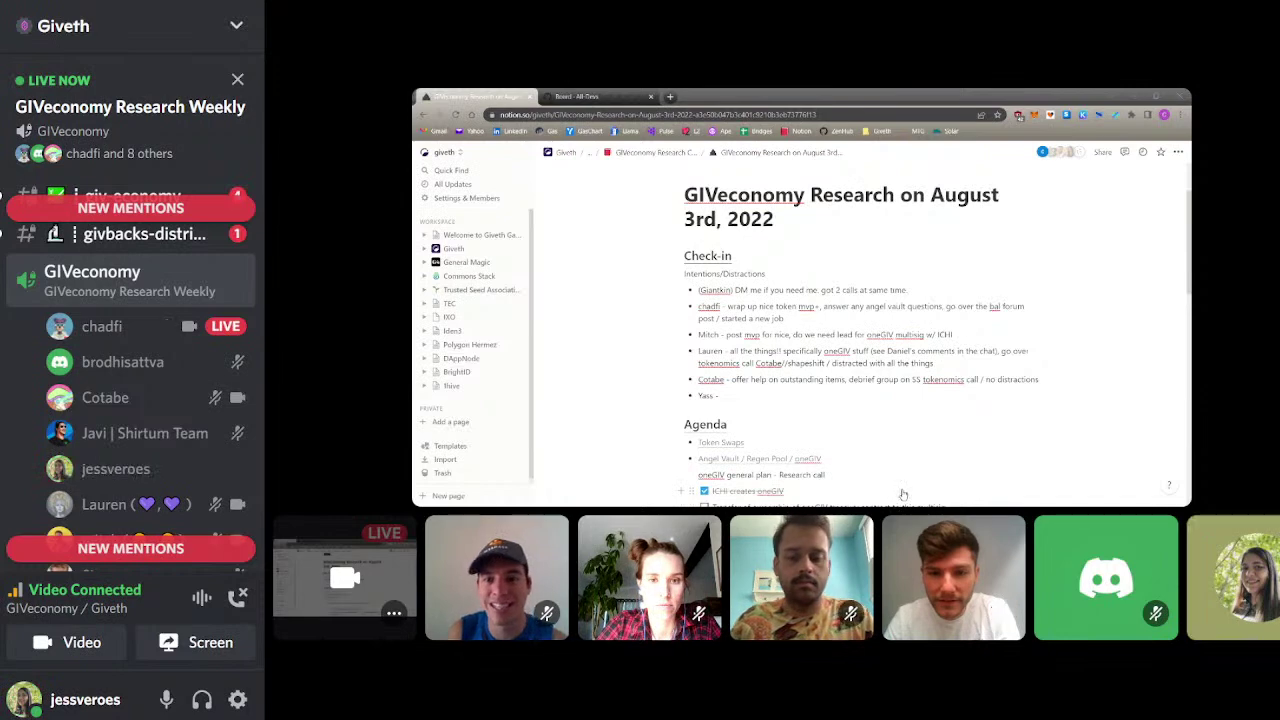
mouse_move(360, 680)
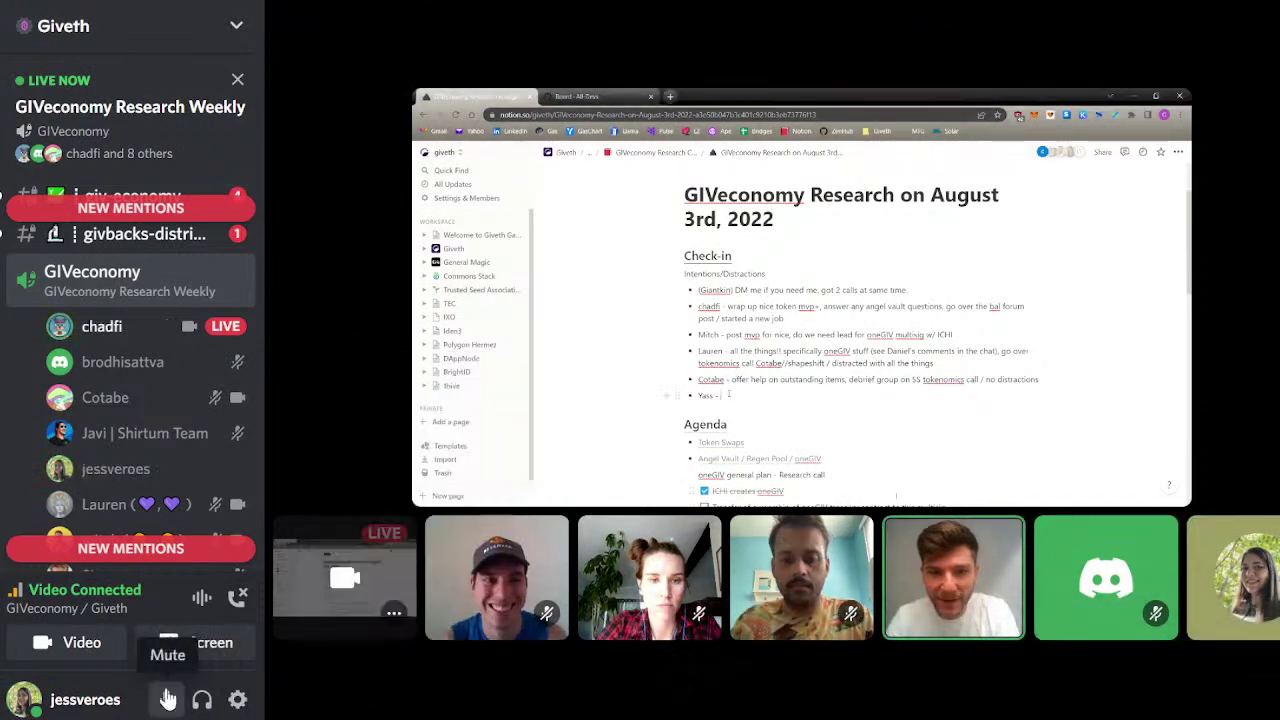
left_click(166, 700)
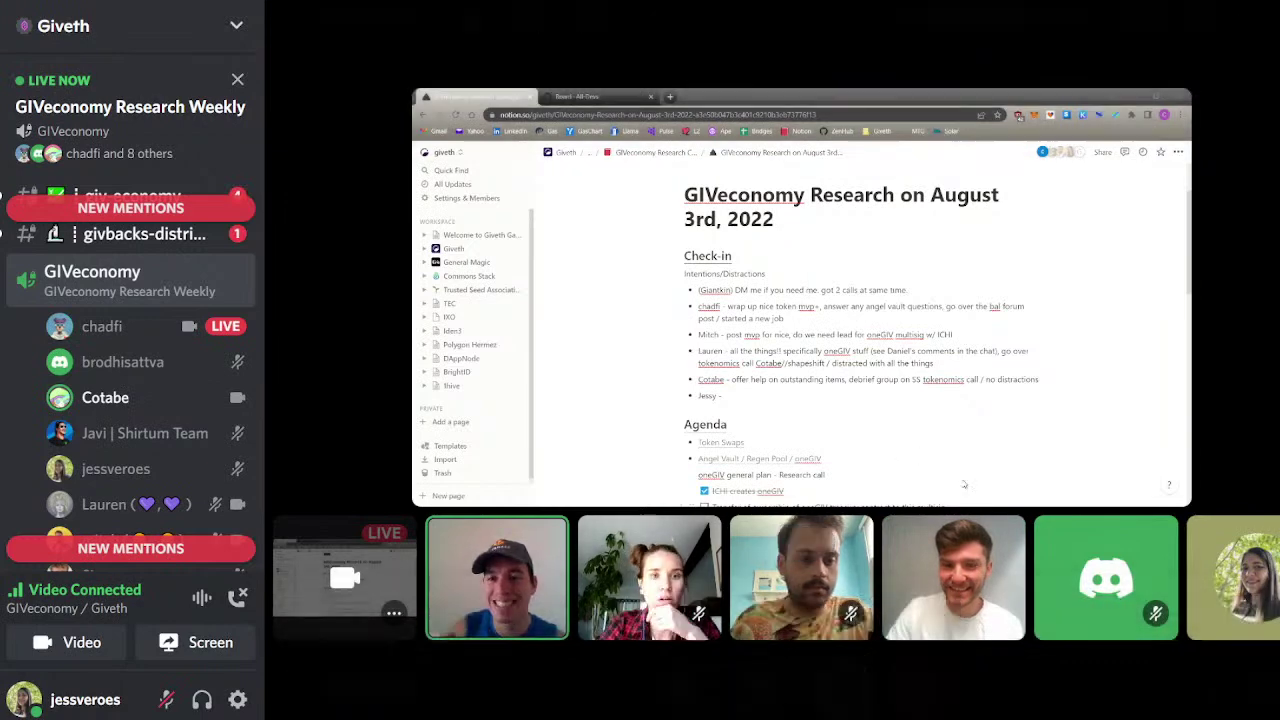
left_click(842, 680)
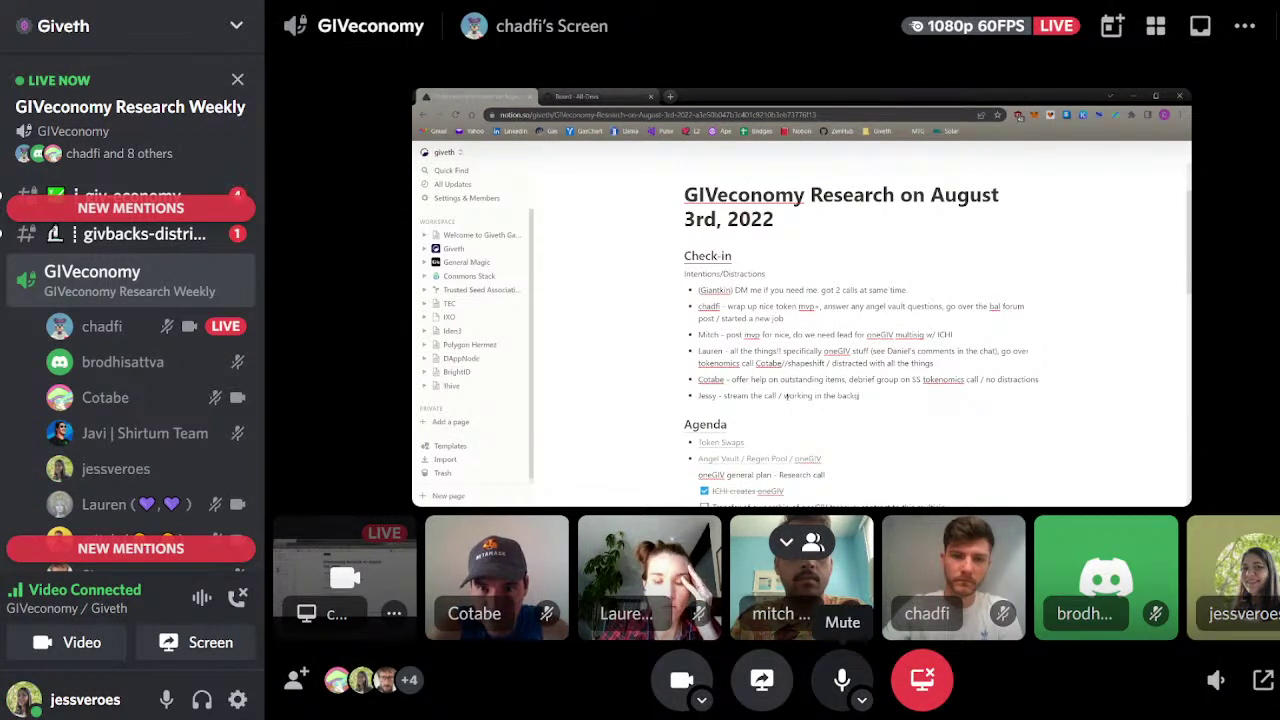
left_click(838, 684)
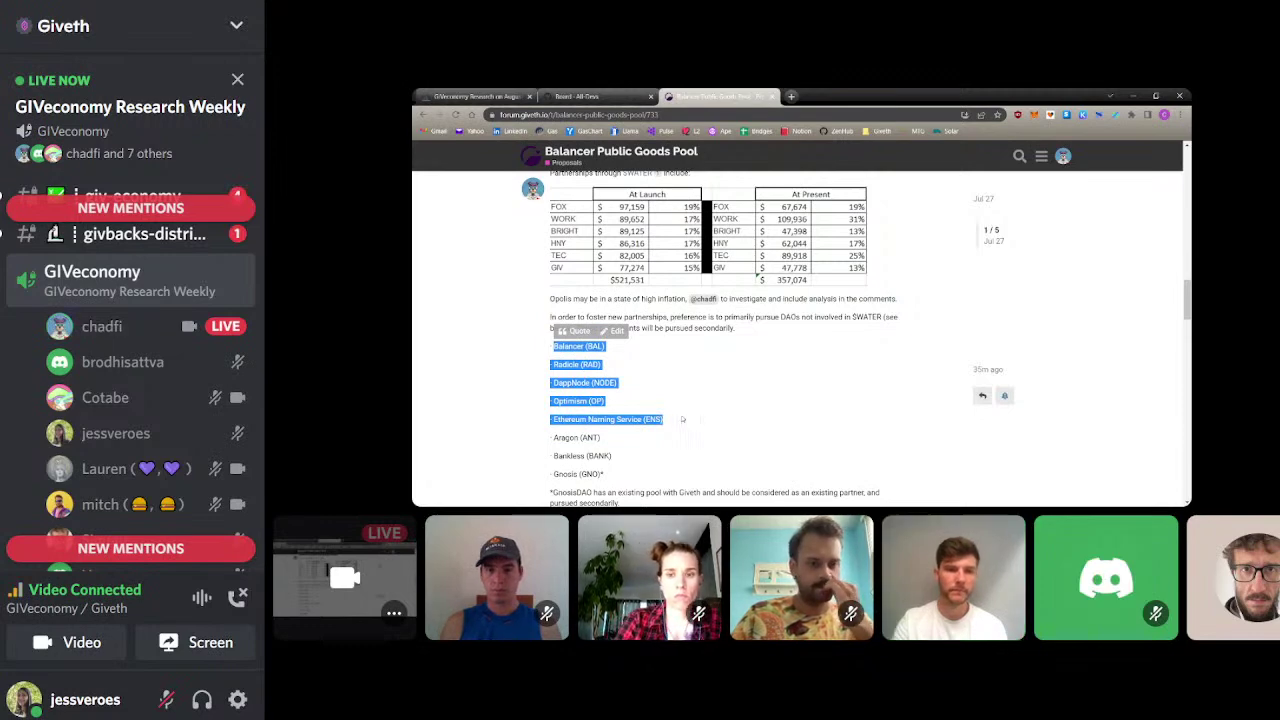
left_click(677, 427)
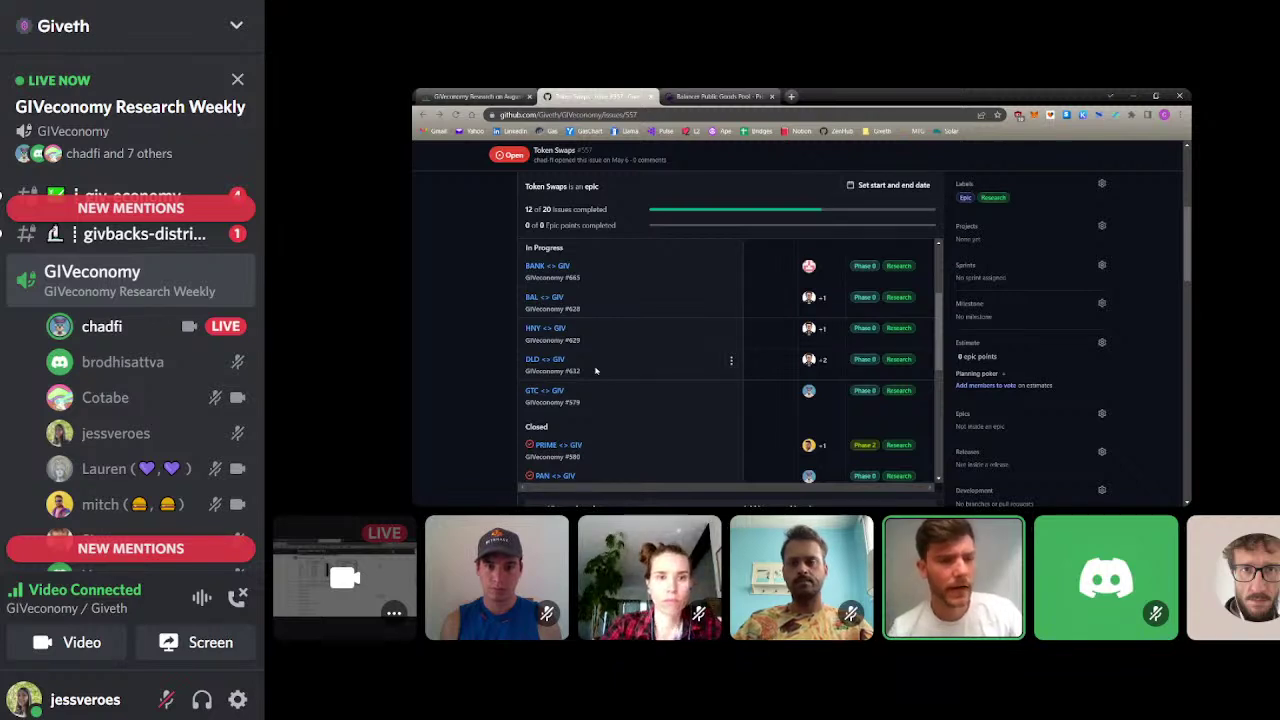
- Open the DLD <> GIV issue from the Token Swaps epic and review its description and comments
left_click(551, 361)
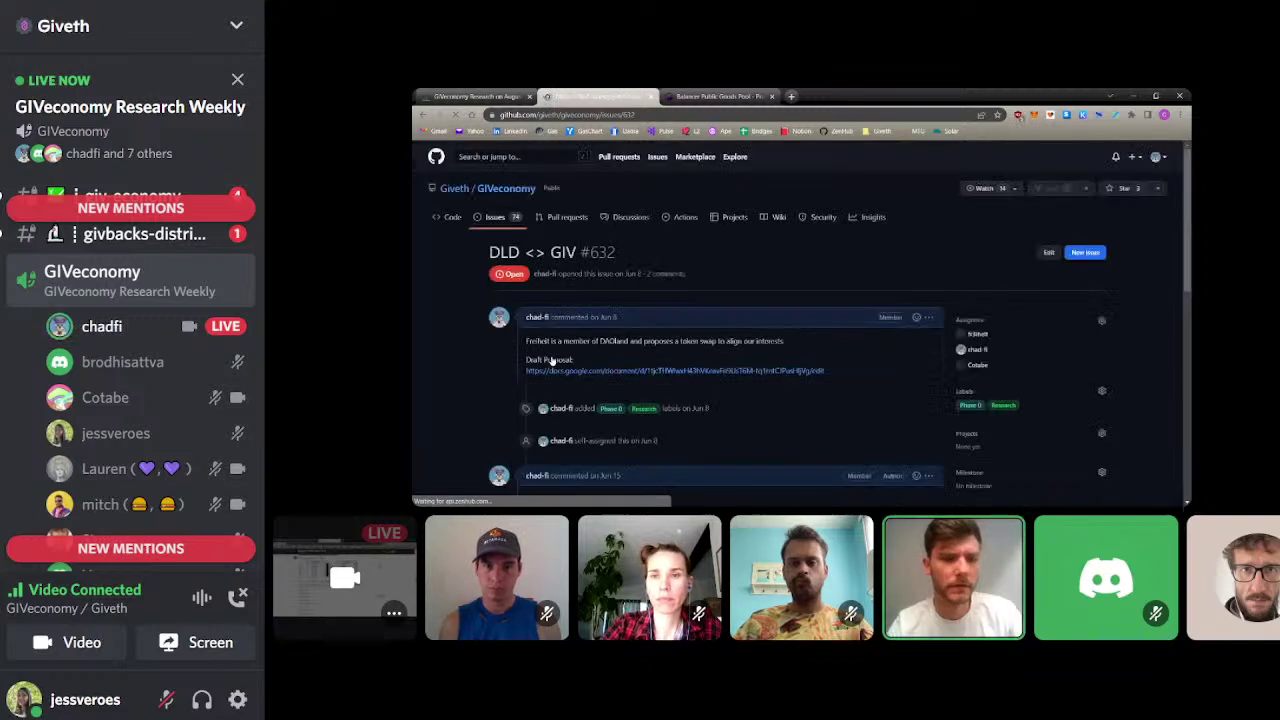
scroll(525, 381, "down", 10)
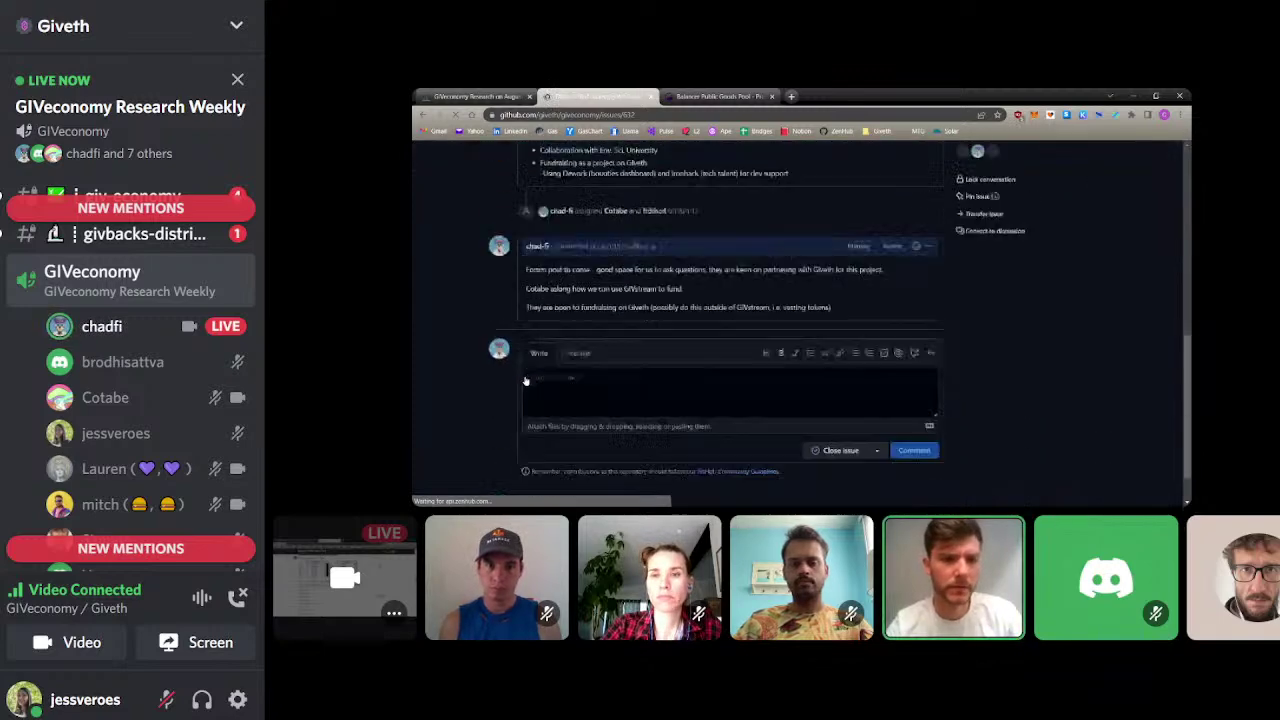
scroll(525, 381, "up", 3)
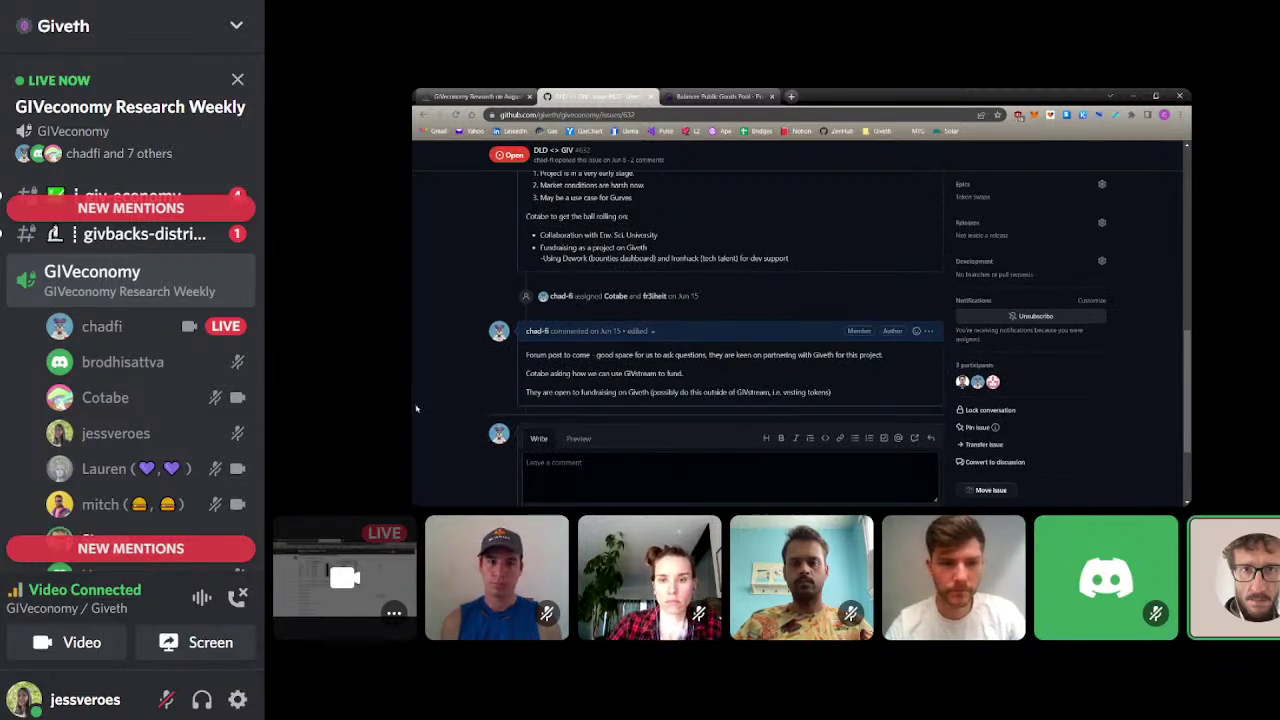
scroll(416, 408, "up", 5)
scroll(416, 408, "up", 5)
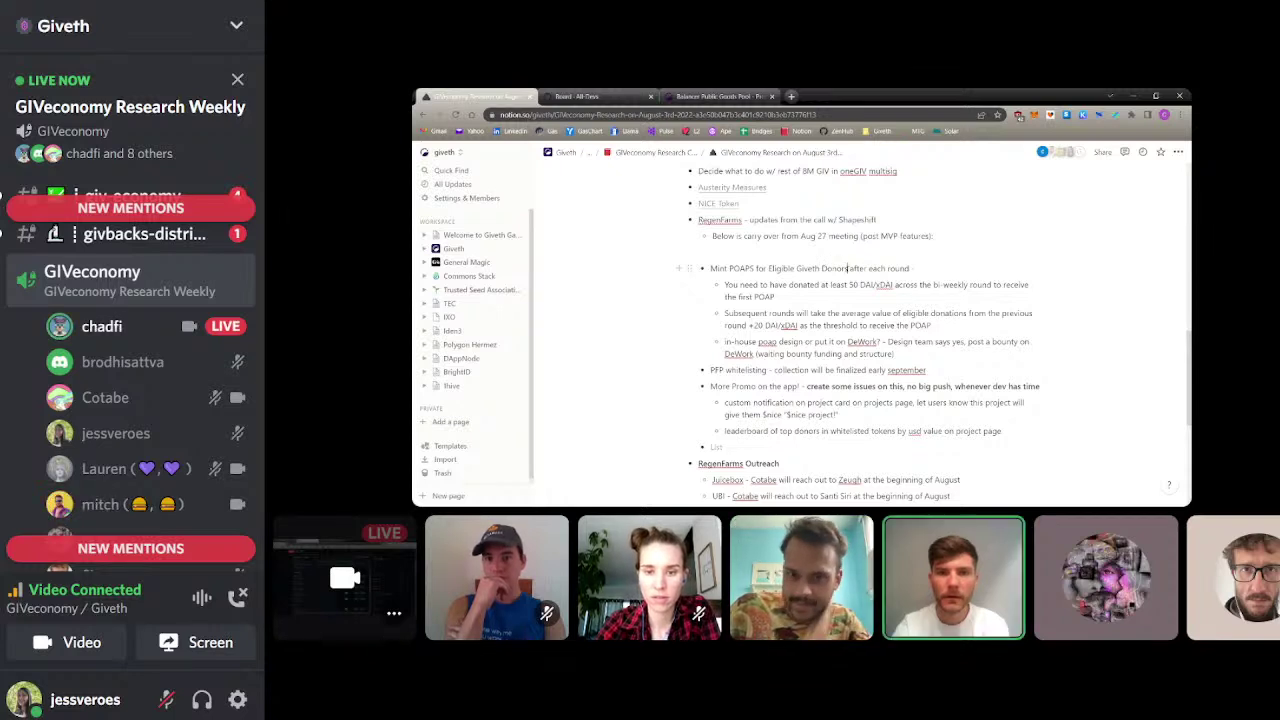
- Replace "Giveth Donors" with "NICE donors" in the Mint POAPS bullet under RegenFarms
left_click_drag(848, 268, 796, 268)
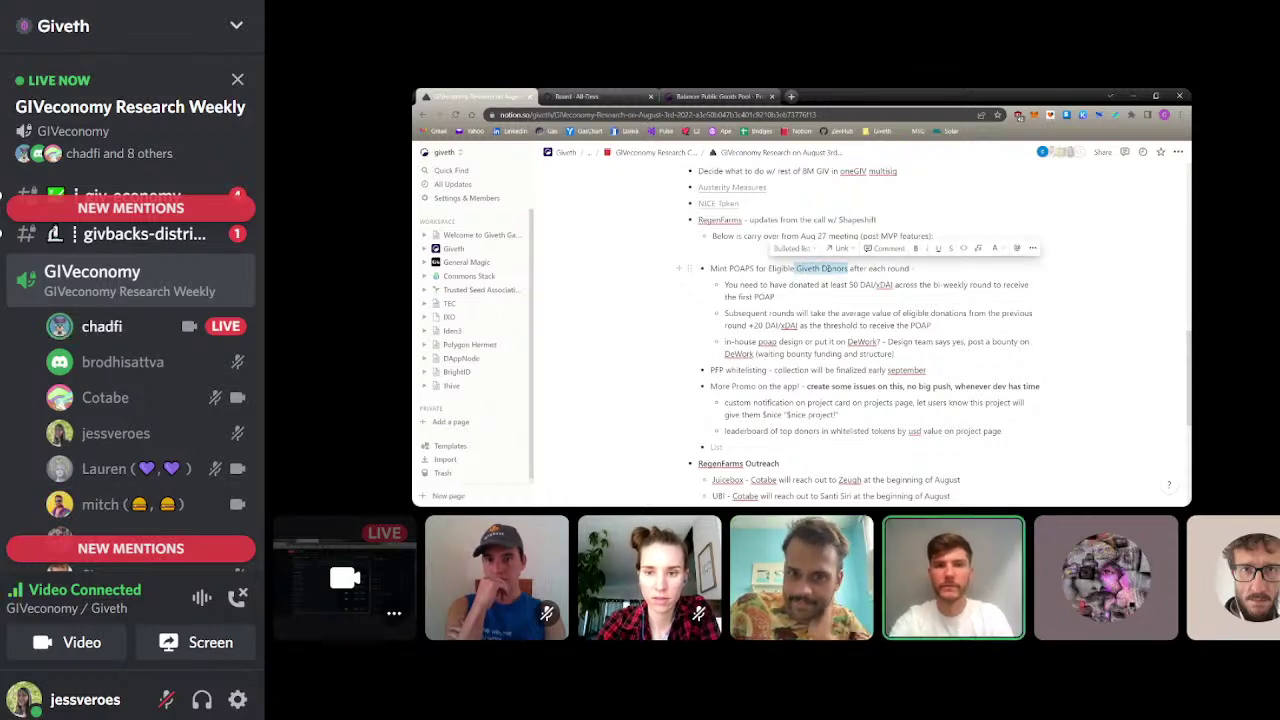
type("NICE")
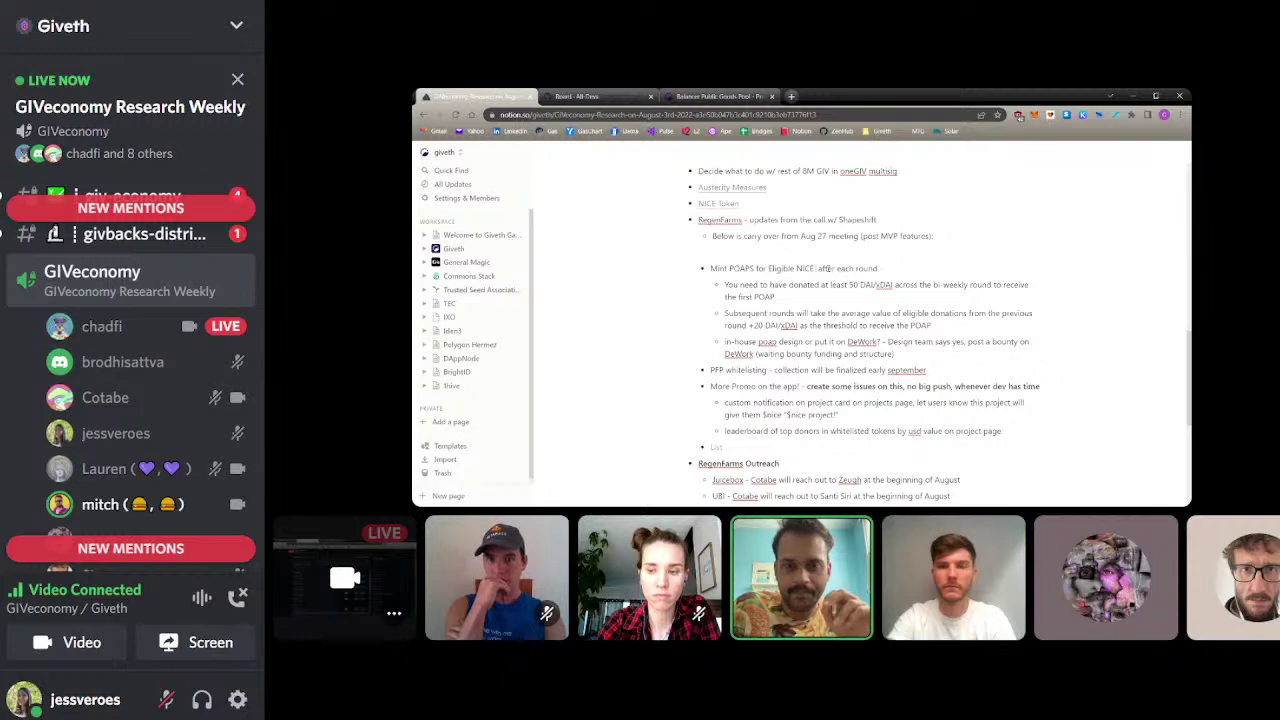
type(" donor ")
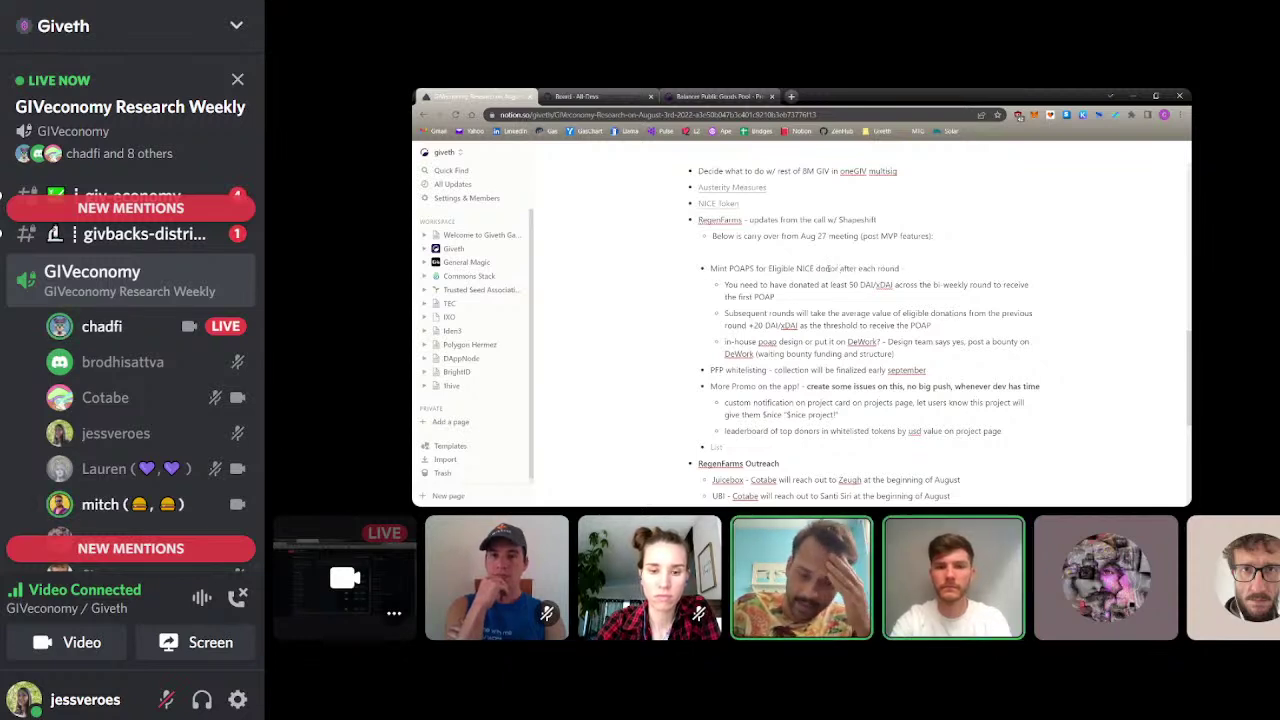
type("s")
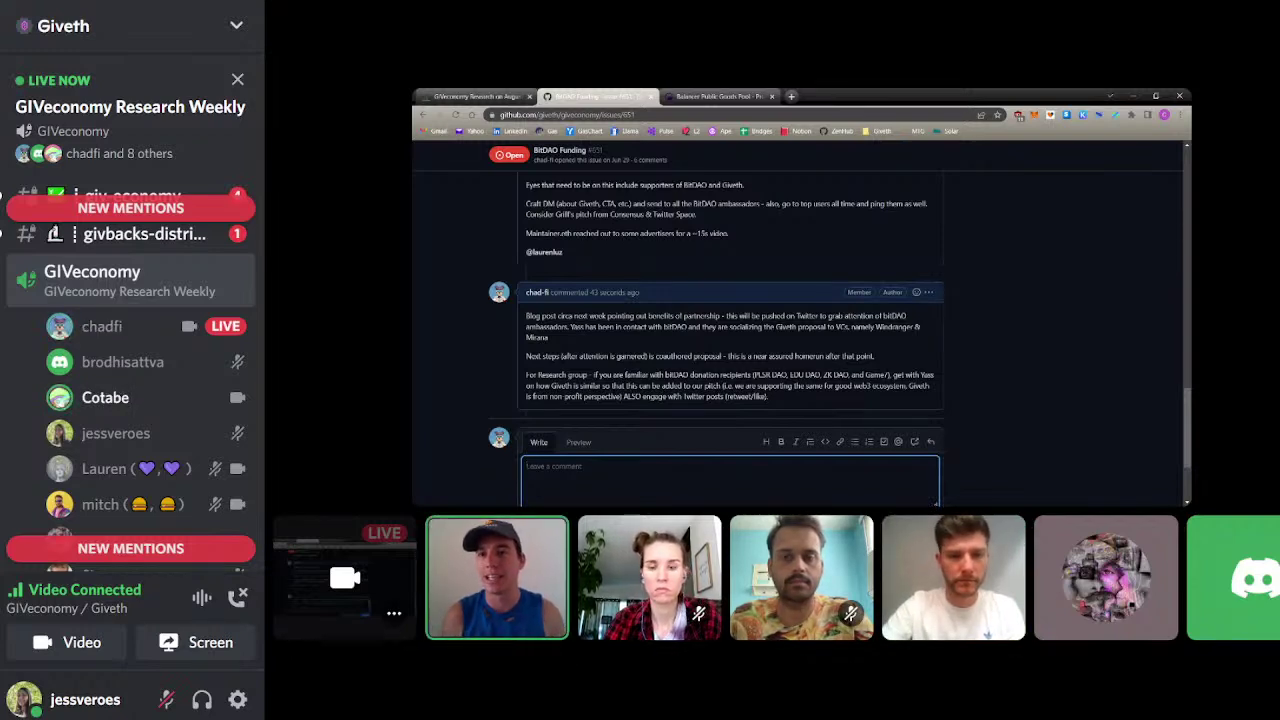
- Draft a BitDAO Funding comment: teammate's handle plus "to get with EduDAO to see if they are interested in being a Giveth donation reciepent on our platform."
type("Cotabe to get with")
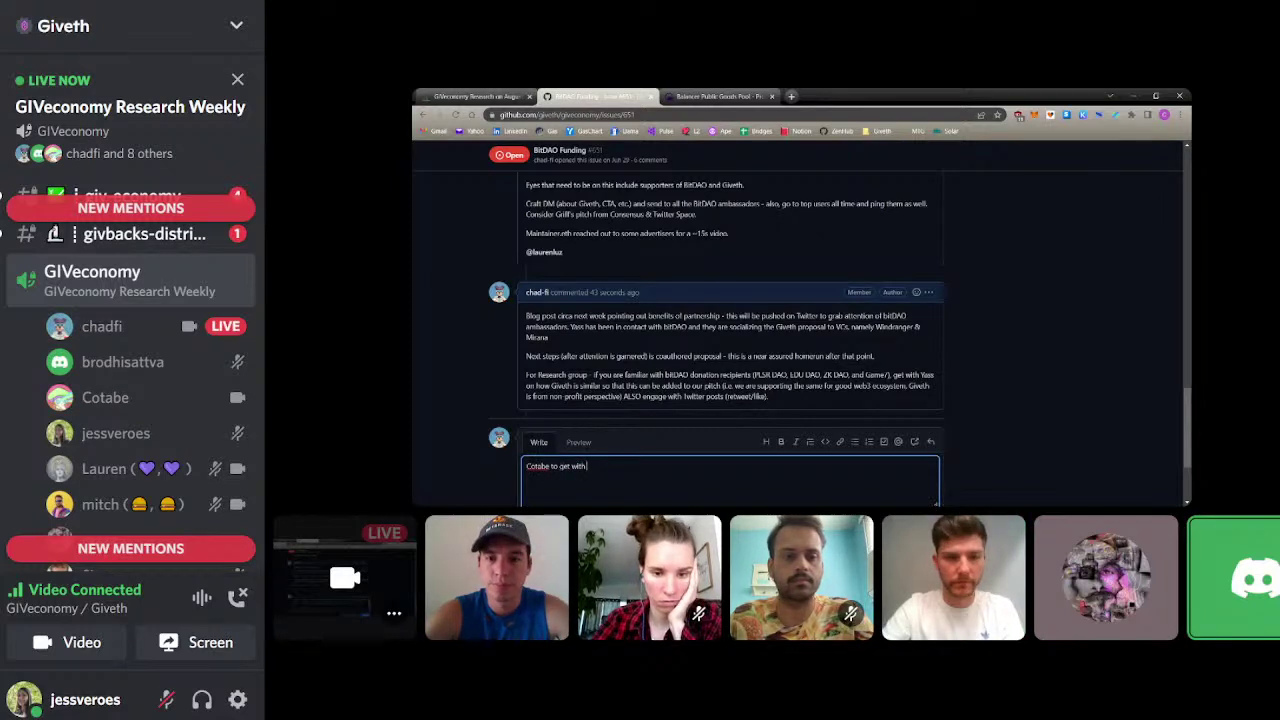
type(" EduDAO")
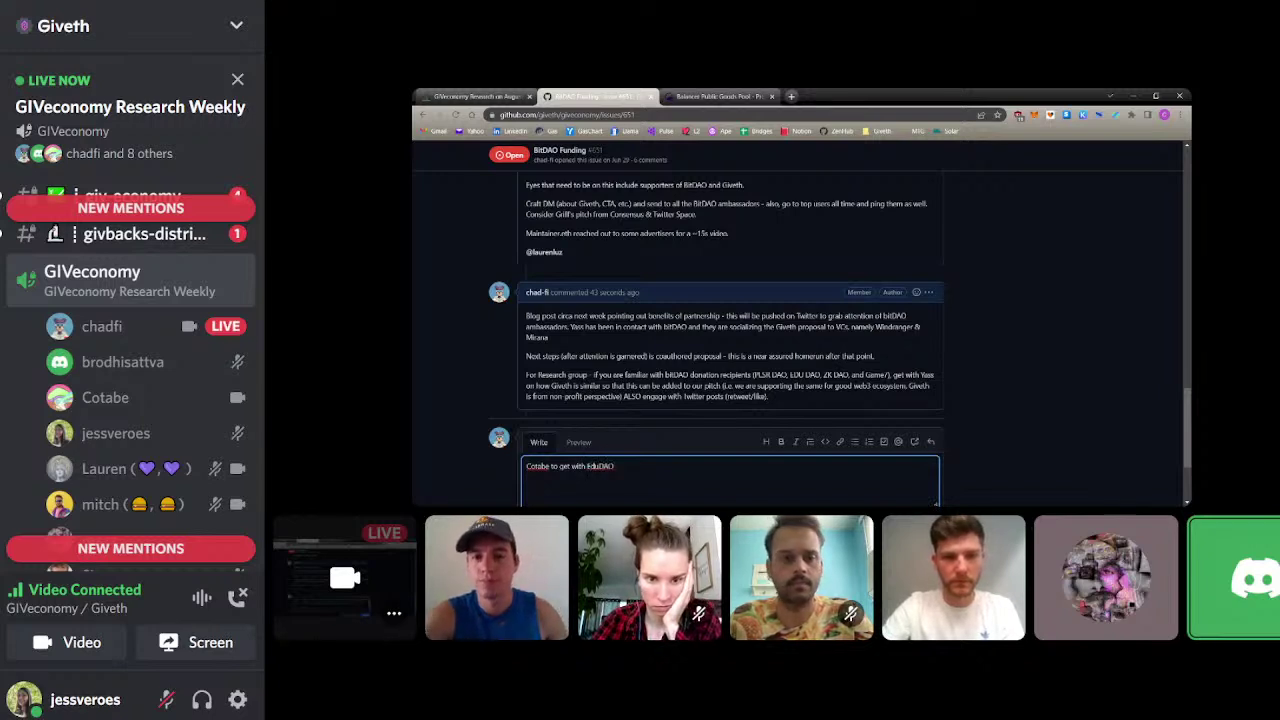
type(" to see i the")
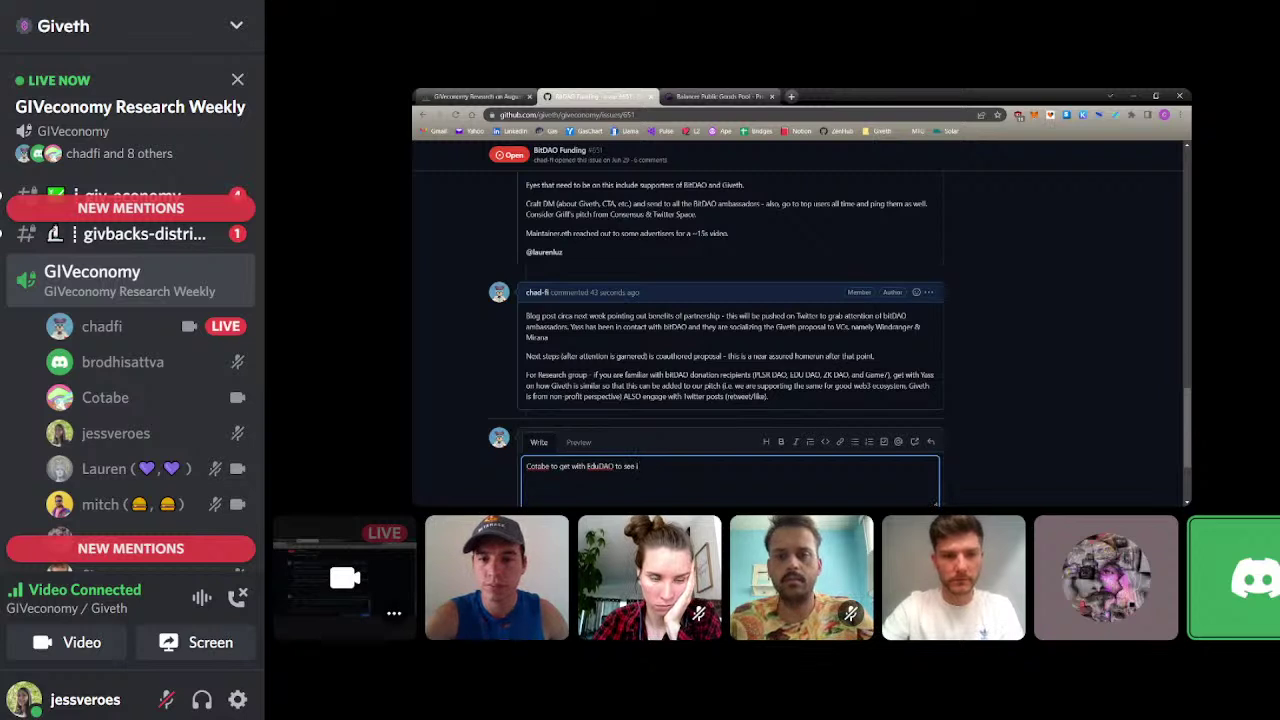
type("f they are interested")
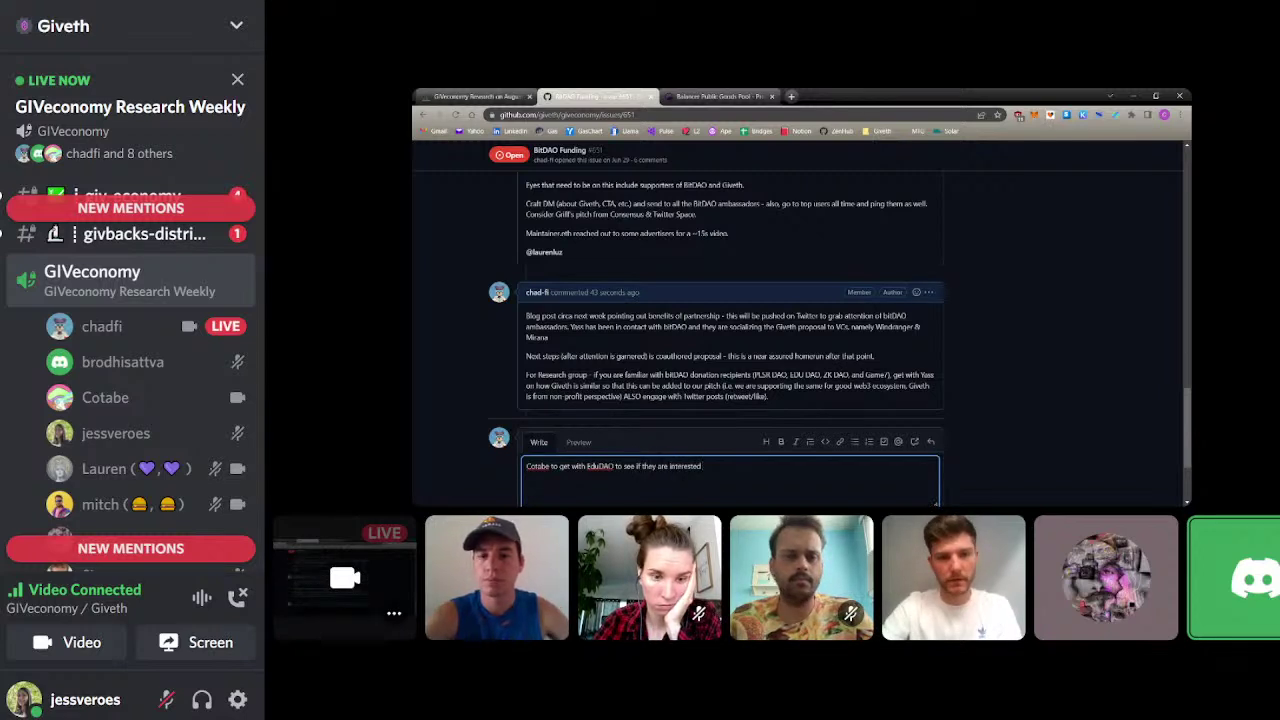
type(".")
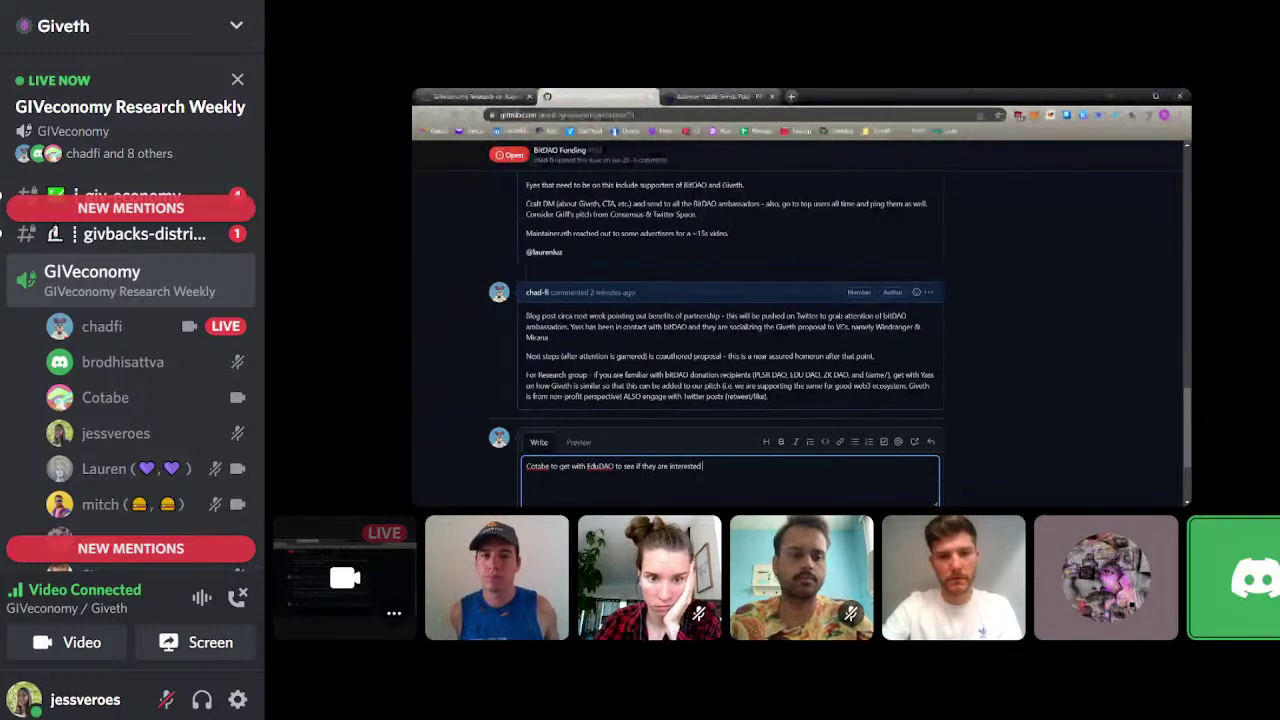
type("in being a Giveth donation ")
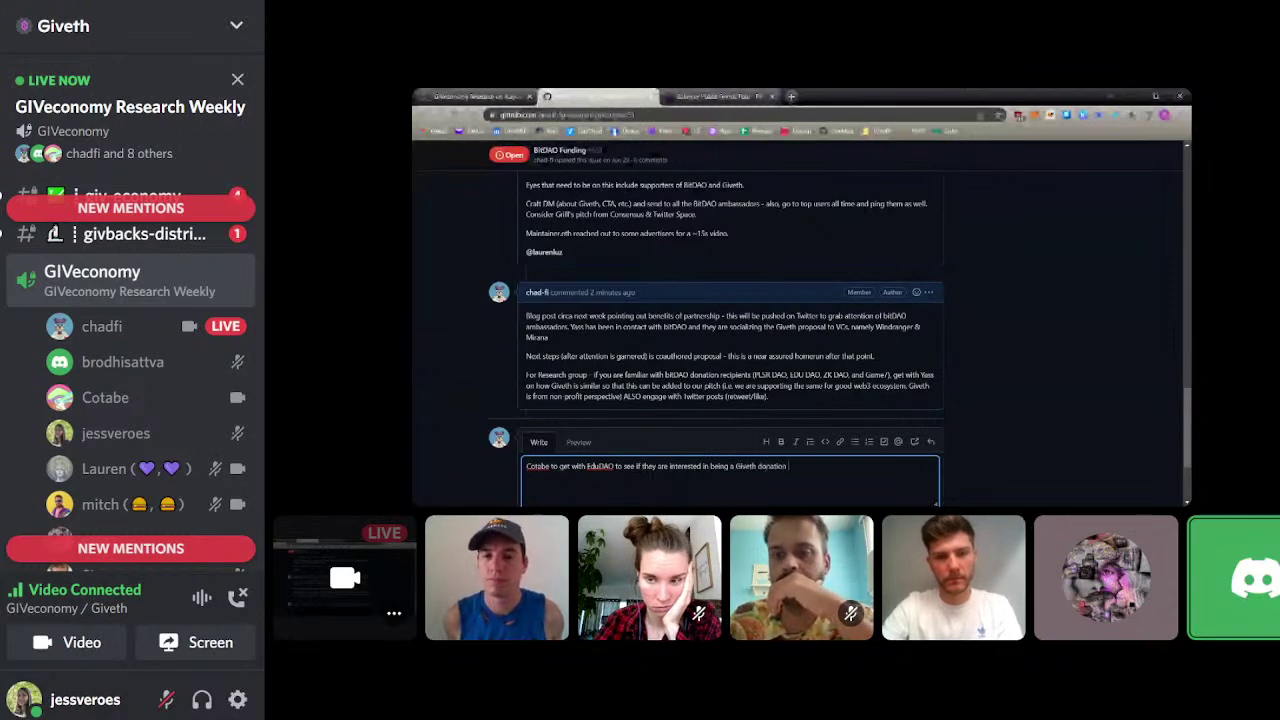
type("reciepent on our pla")
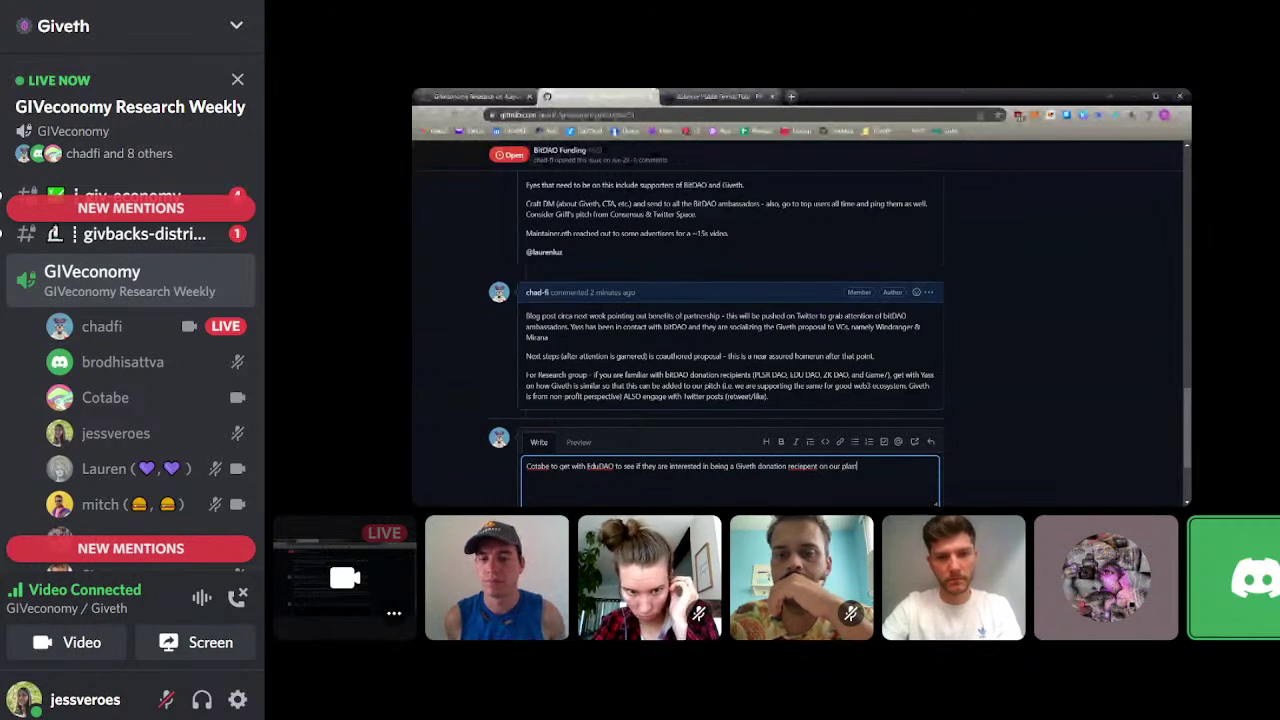
type("tform.")
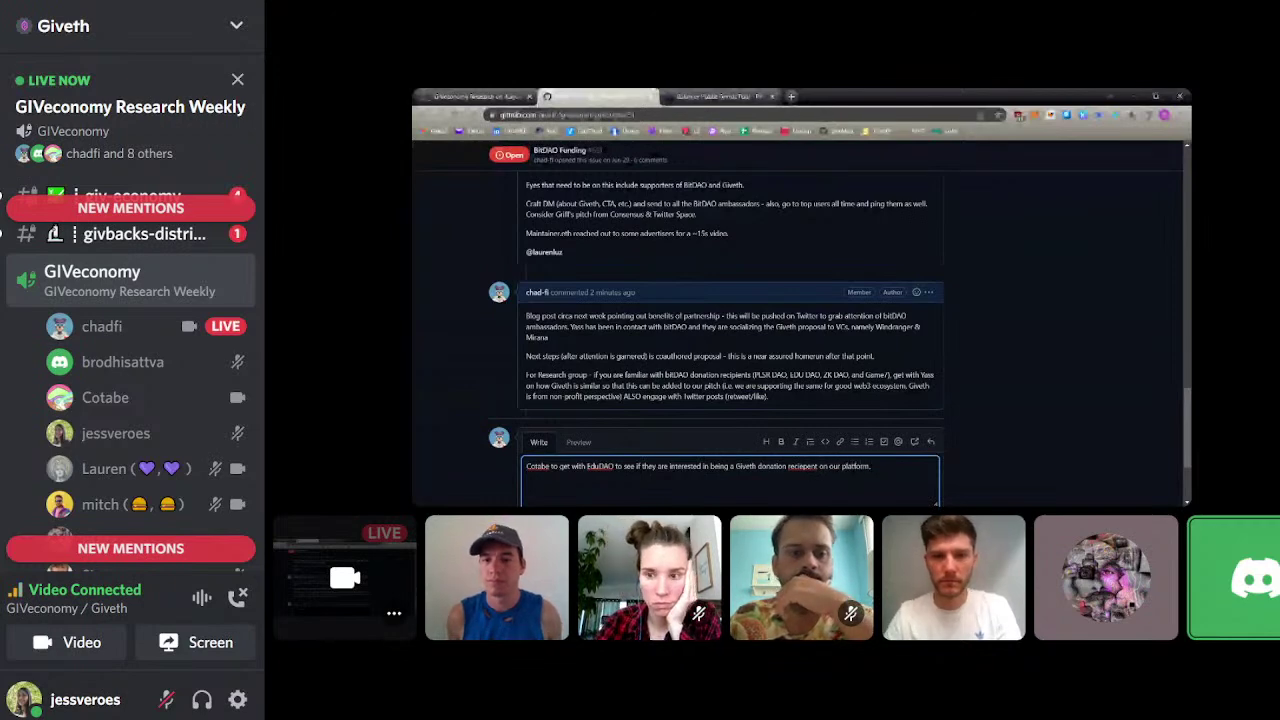
- Correct the misspelled word in the drafted comment to "recipient" and post the comment on the BitDAO Funding issue
right_click(802, 466)
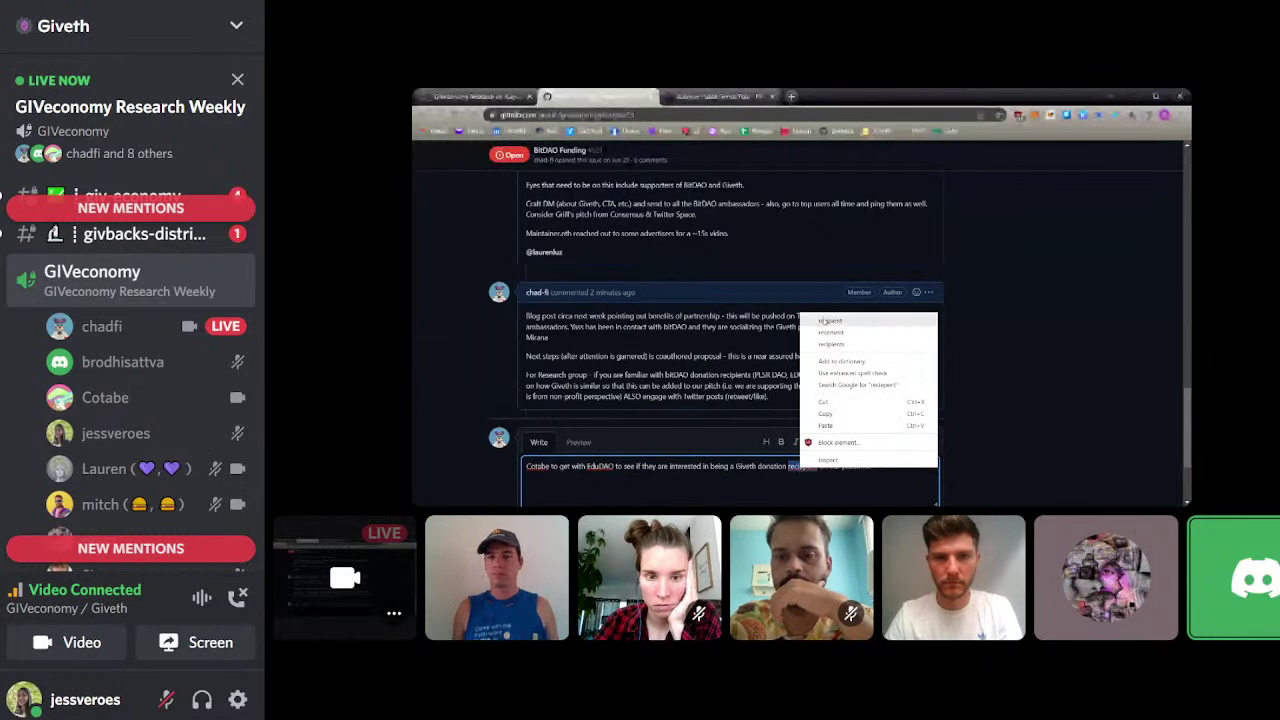
left_click(820, 320)
scroll(730, 350, "down", 2)
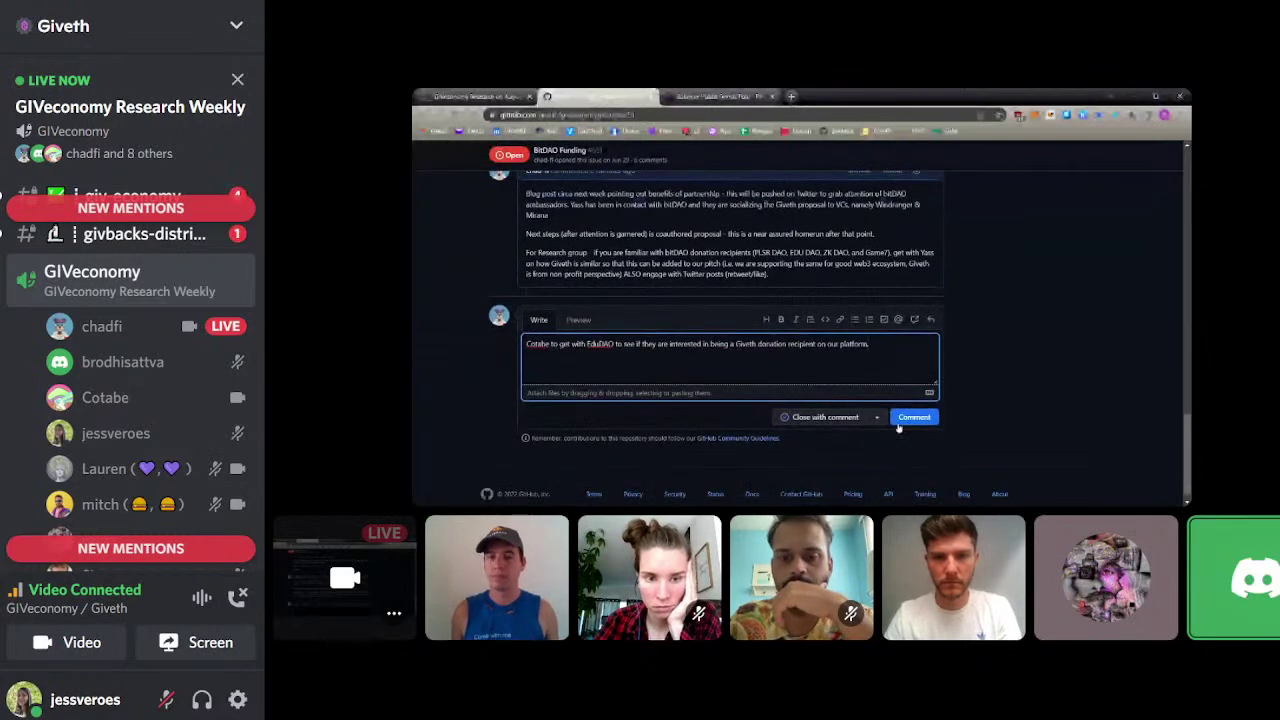
left_click(914, 418)
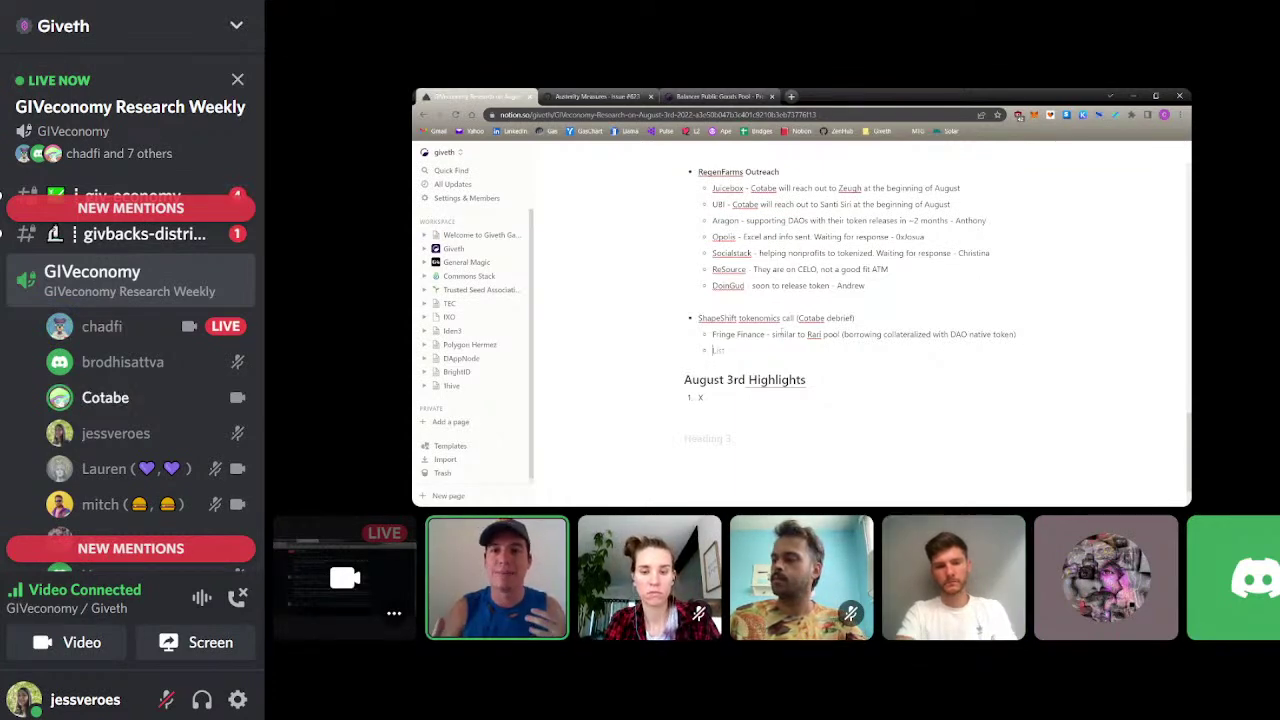
- Fill the empty bullet under the ShapeShift tokenomics call with "List of tokens that can be borrowed against is being protected closely"
type("List of t")
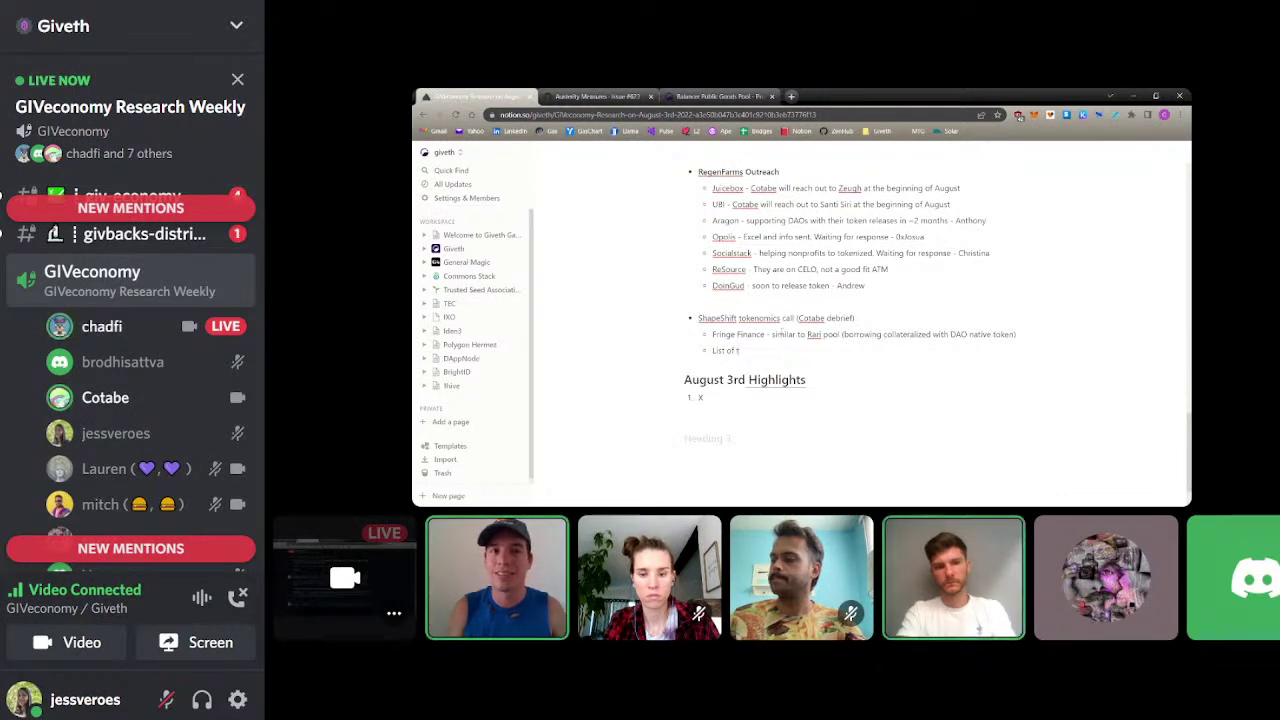
type("okens that can")
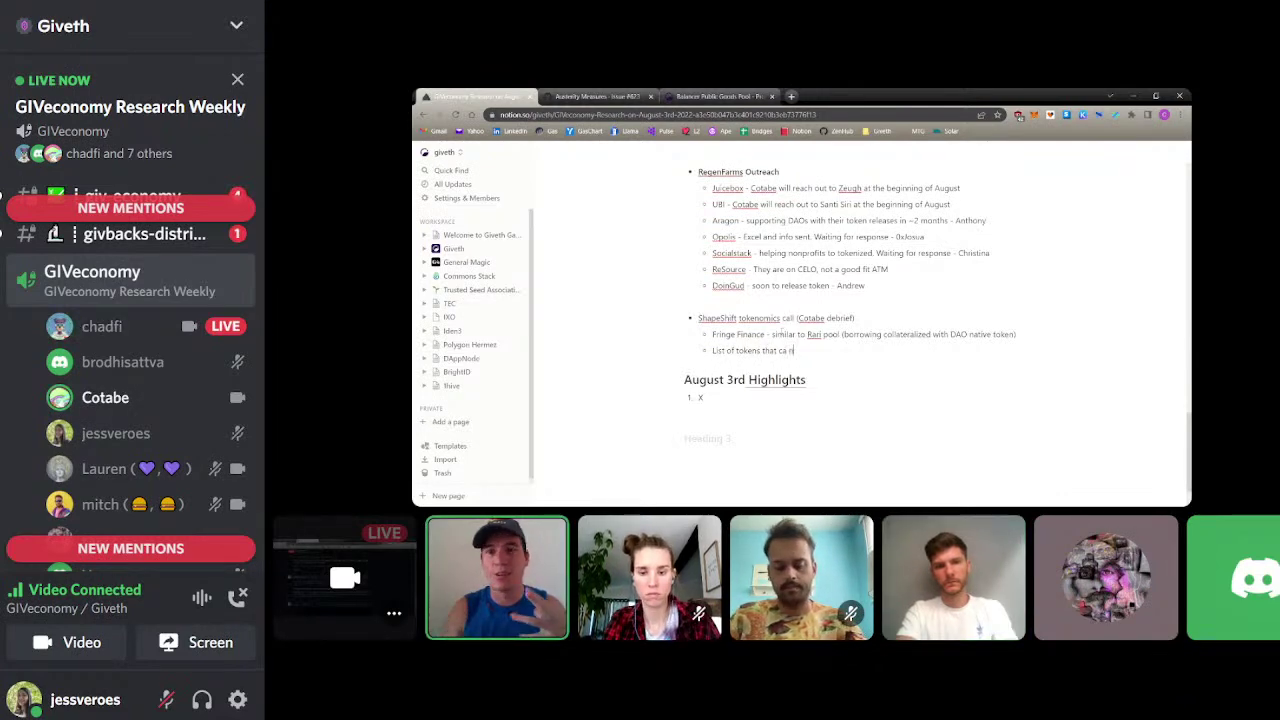
type(" be bo")
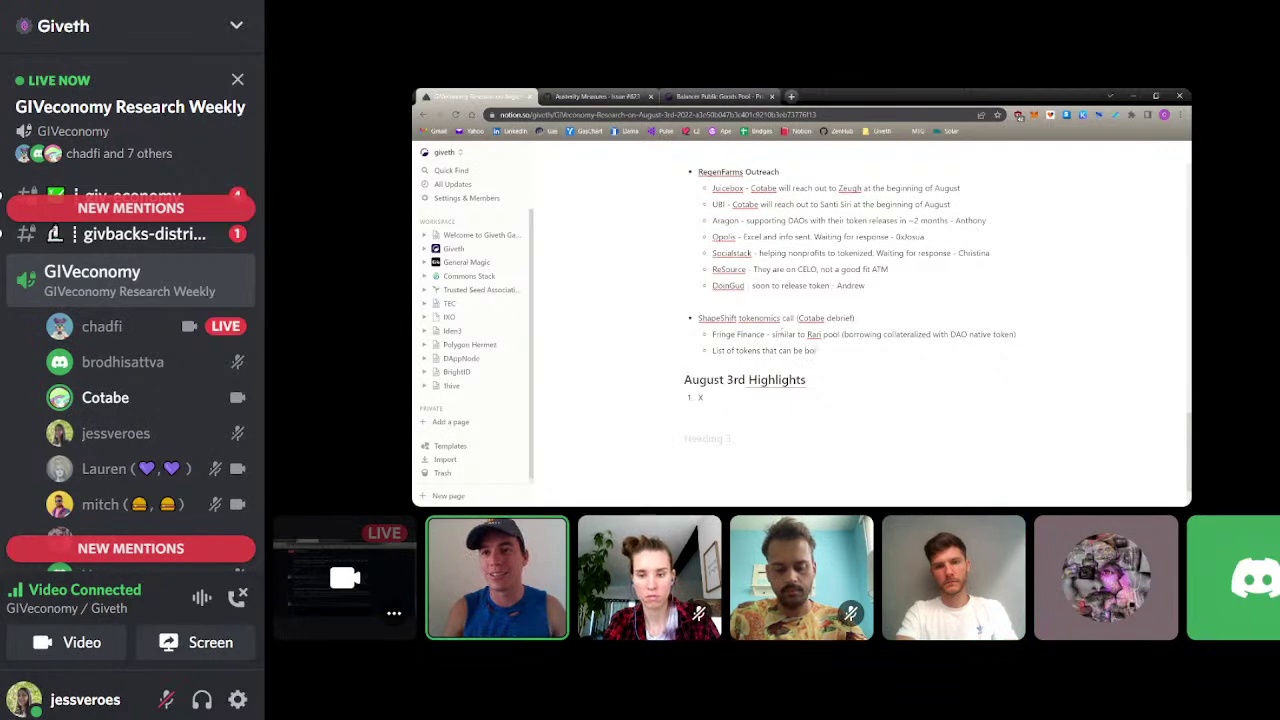
type("rrowed against is being protected closely")
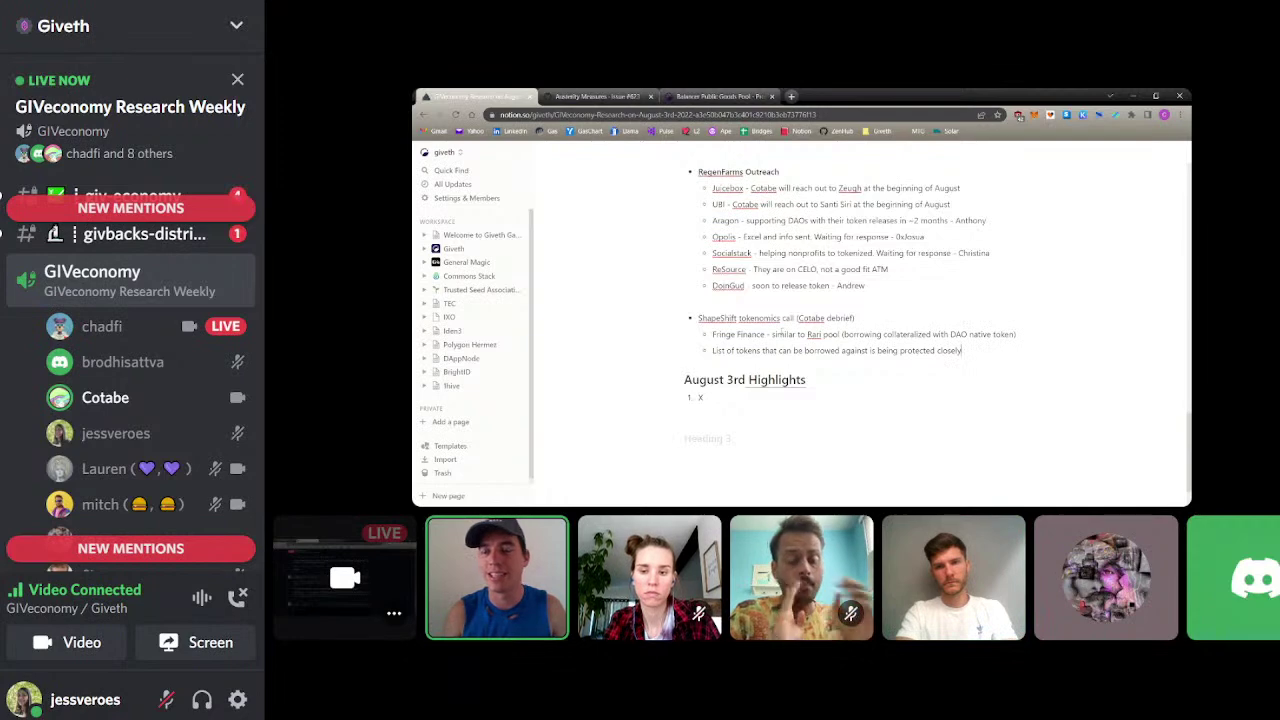
- Add the nested bullet "Perhaps limit exposure to call back attack" under the note on tokens that can be borrowed against
key("Return")
key("Tab")
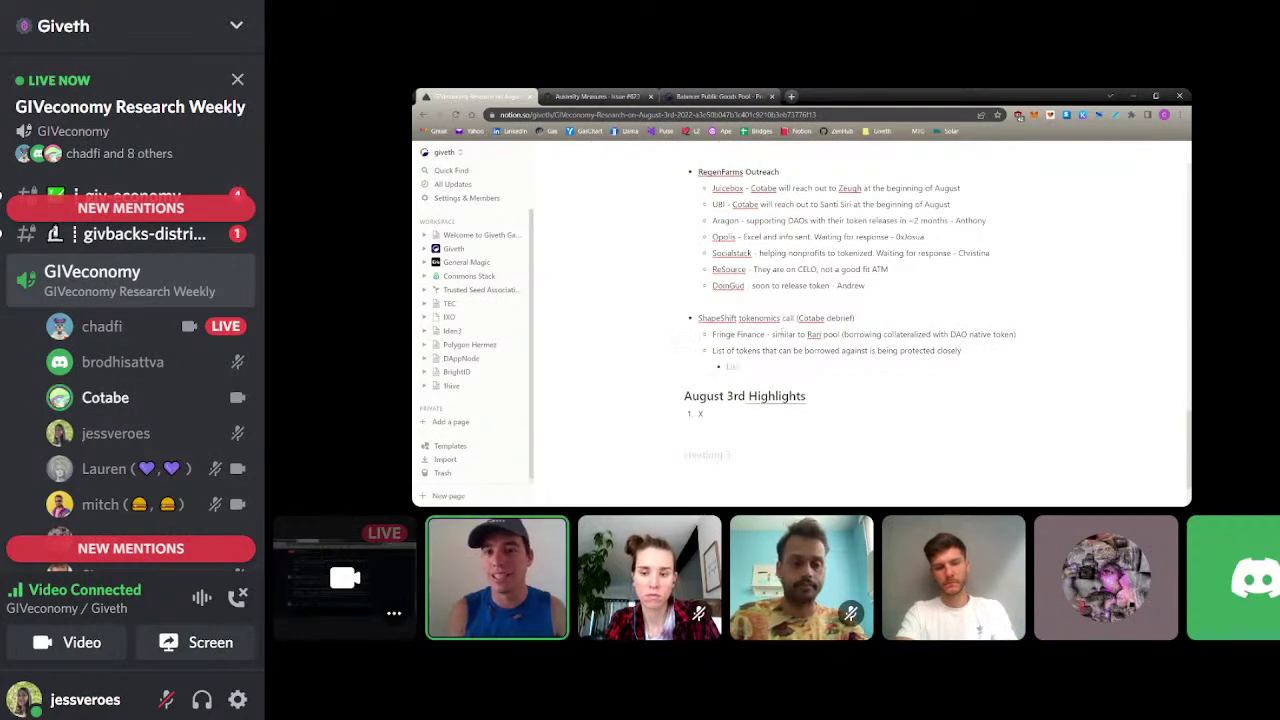
type("Cl")
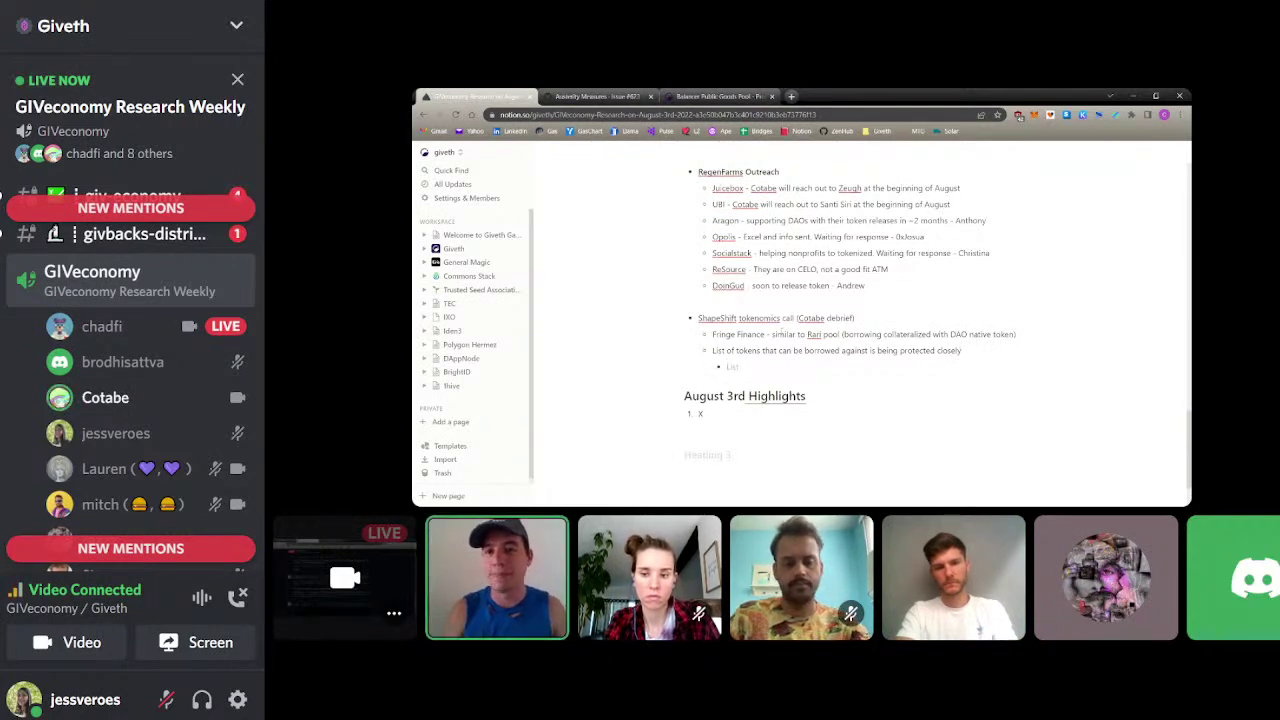
key("BackSpace")
key("BackSpace")
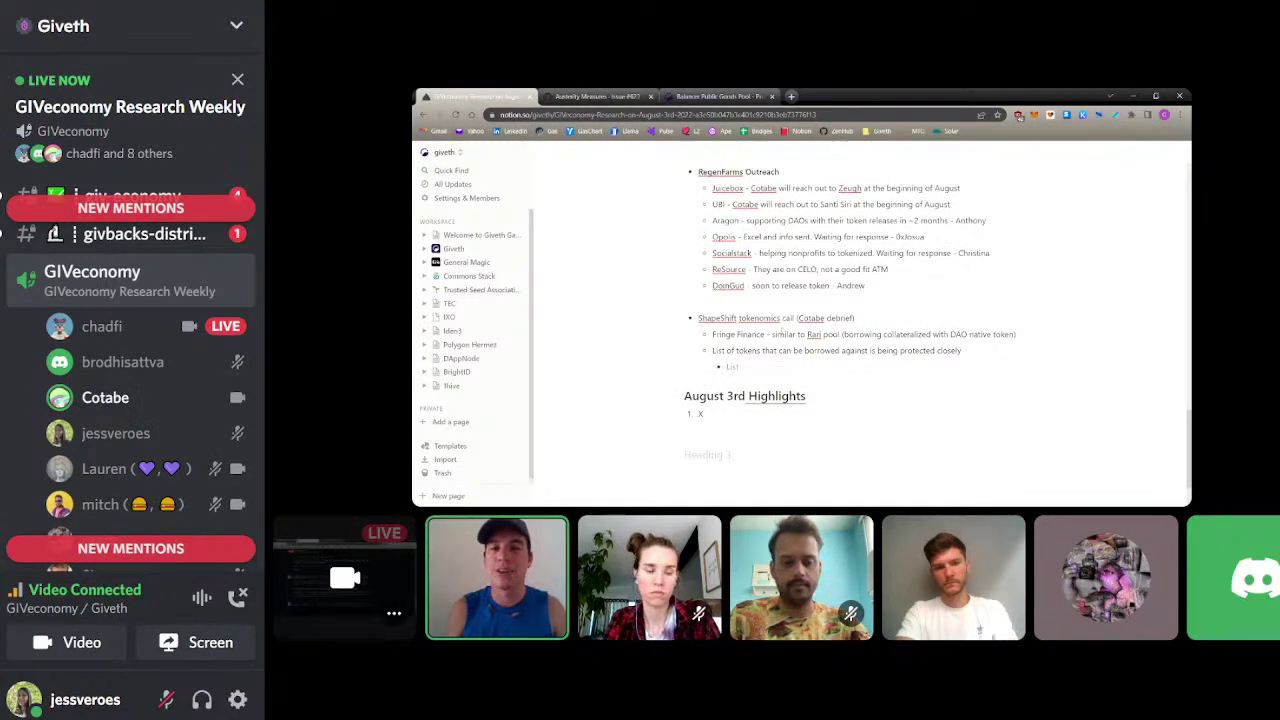
type("Perhaps limit")
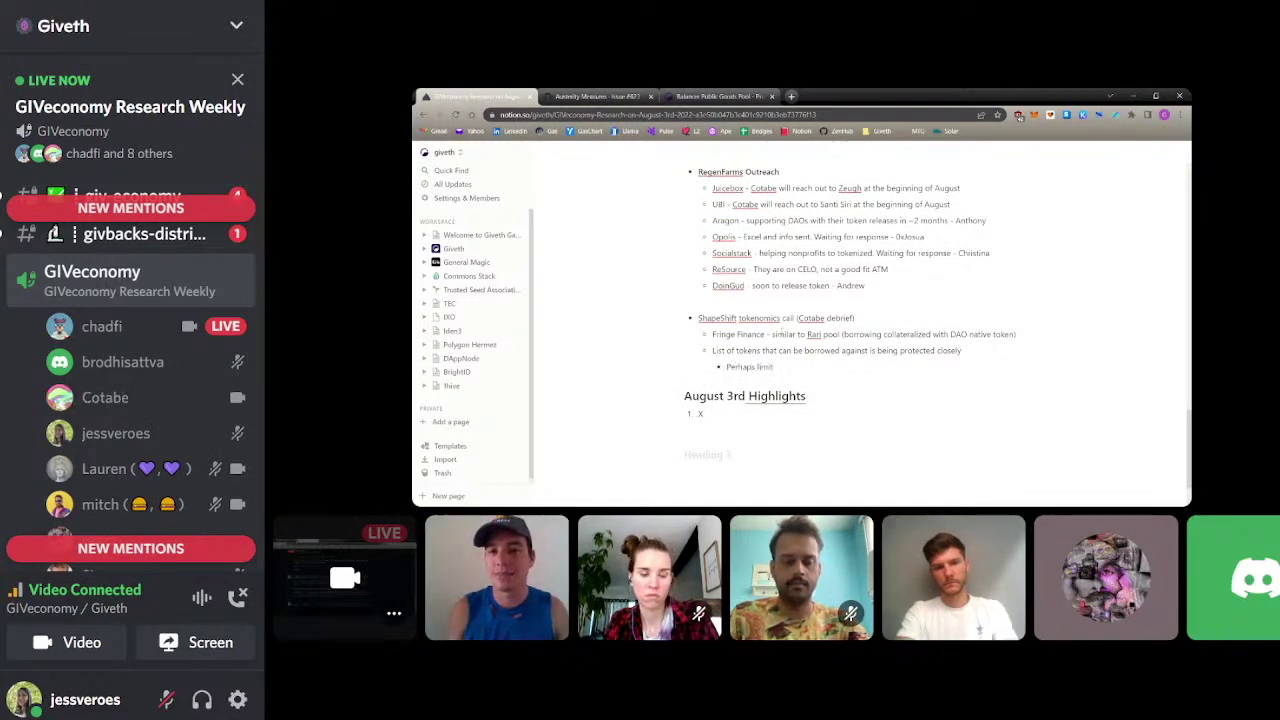
type(" exposure to cal")
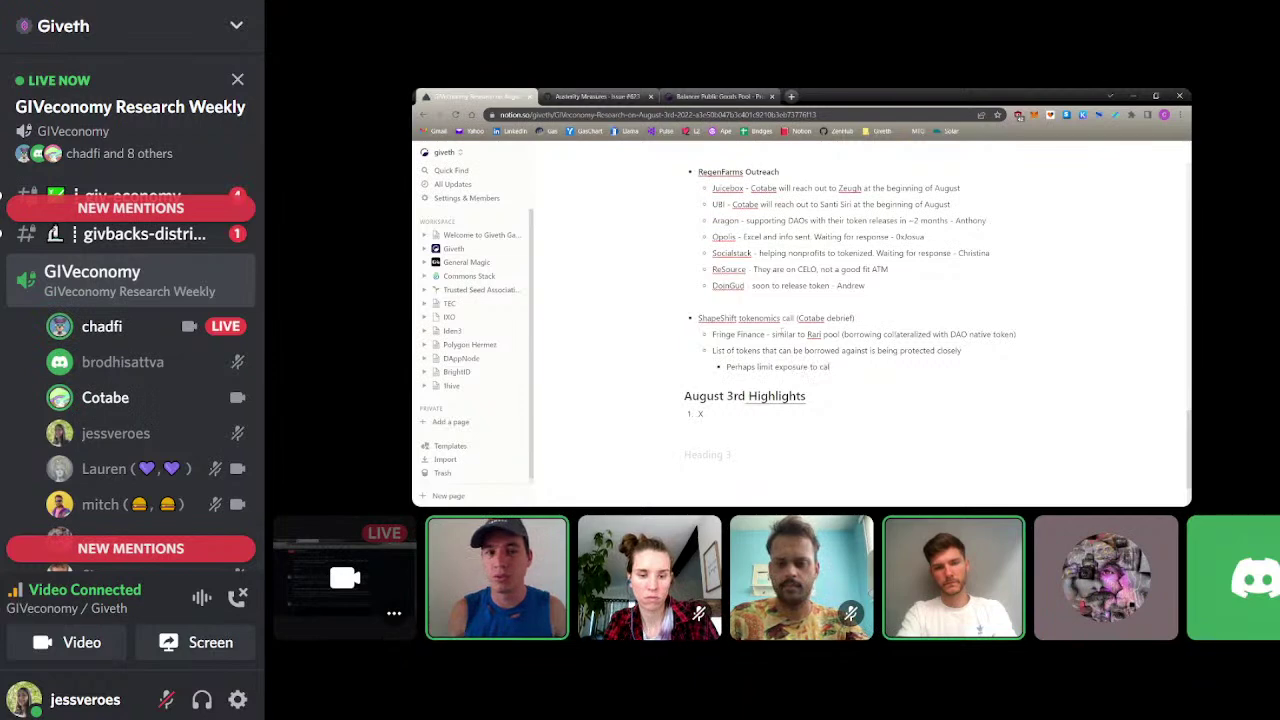
type("l back ag")
type("tack")
key("Return")
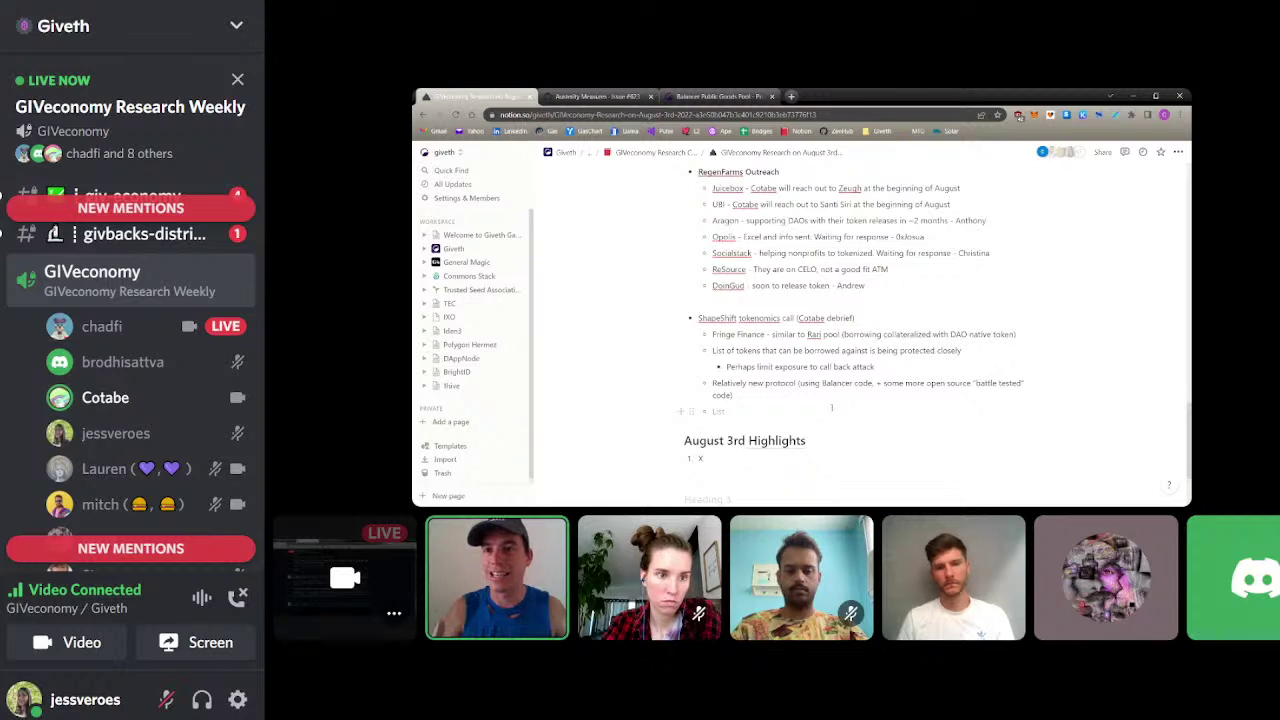
- Nest "This may give Giveth an advantage to highly customizable asks" under the "Relatively new protocol" bullet and start a new bullet one level up
key("Tab")
type("This may")
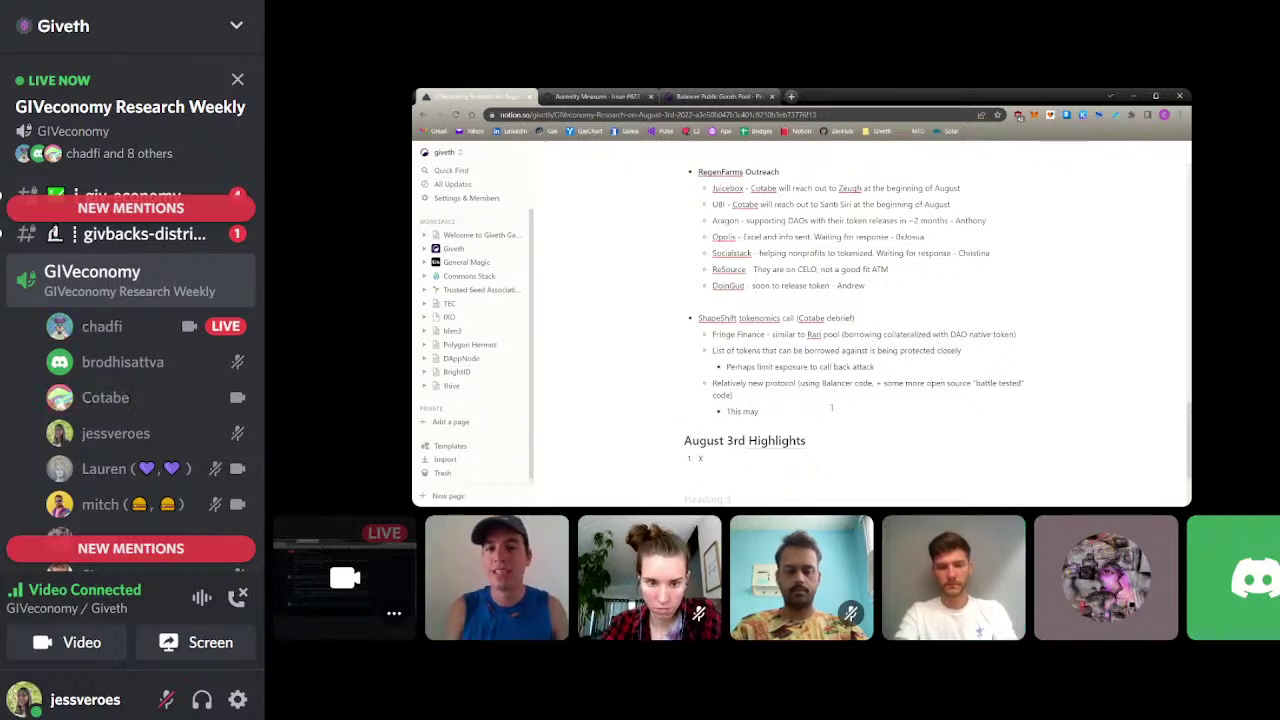
type(" give Giveth an ad")
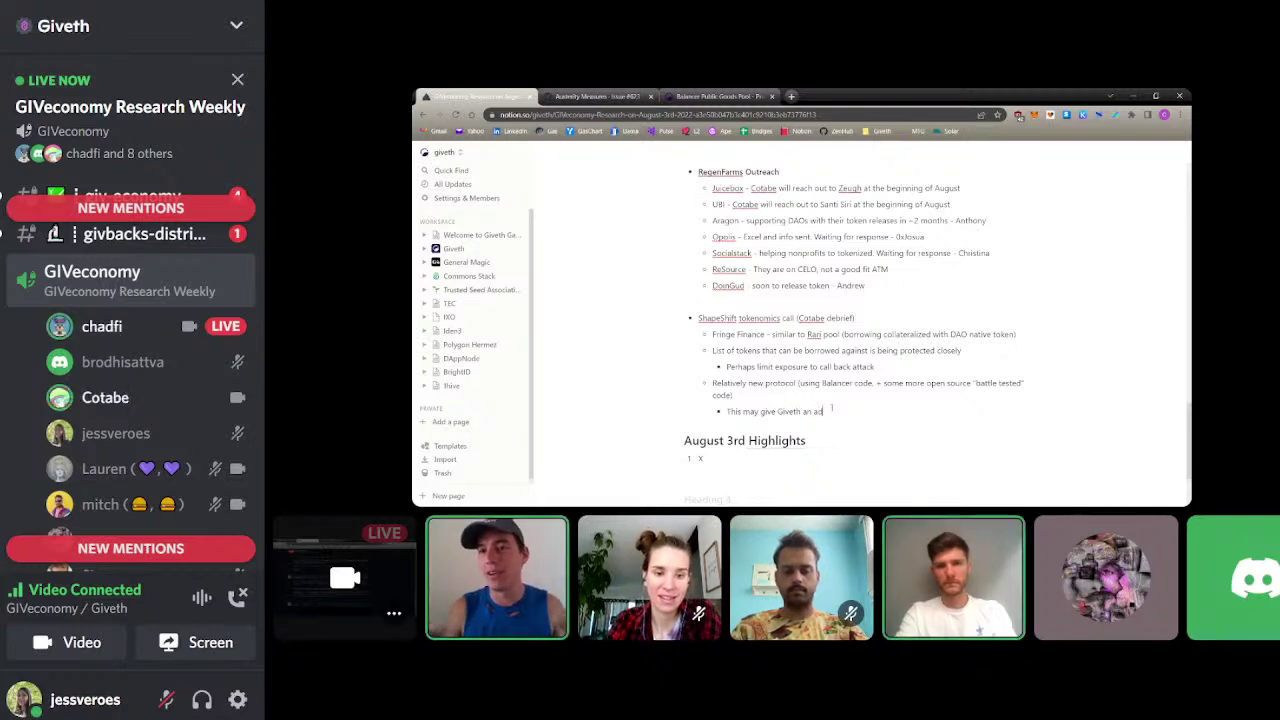
type("vantage to highly")
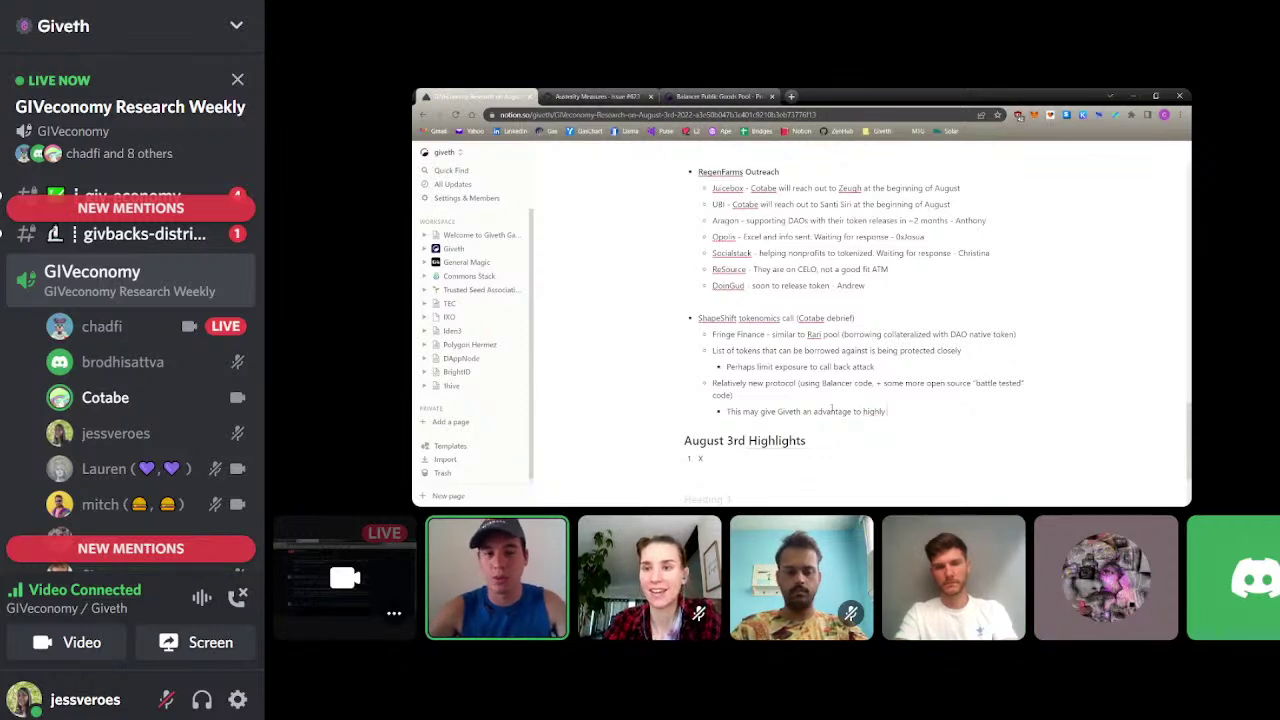
type(" customizable")
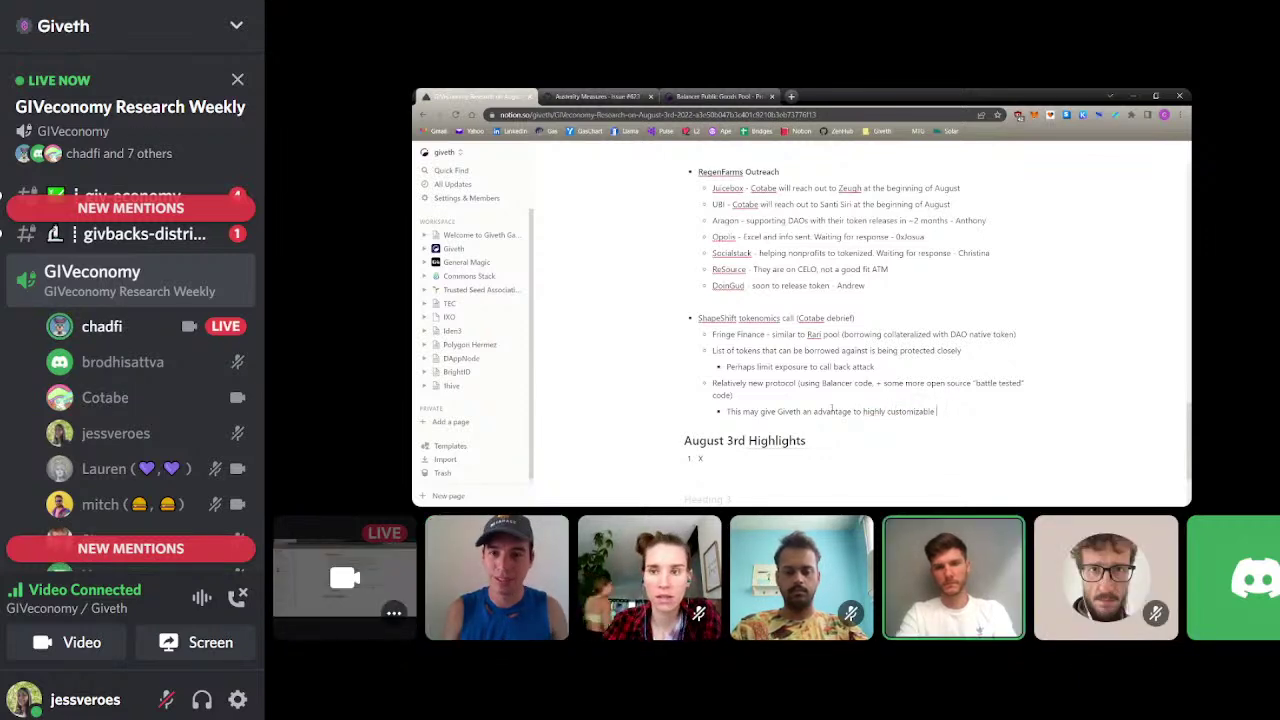
type(" asks")
key("Return")
key("shift+Tab")
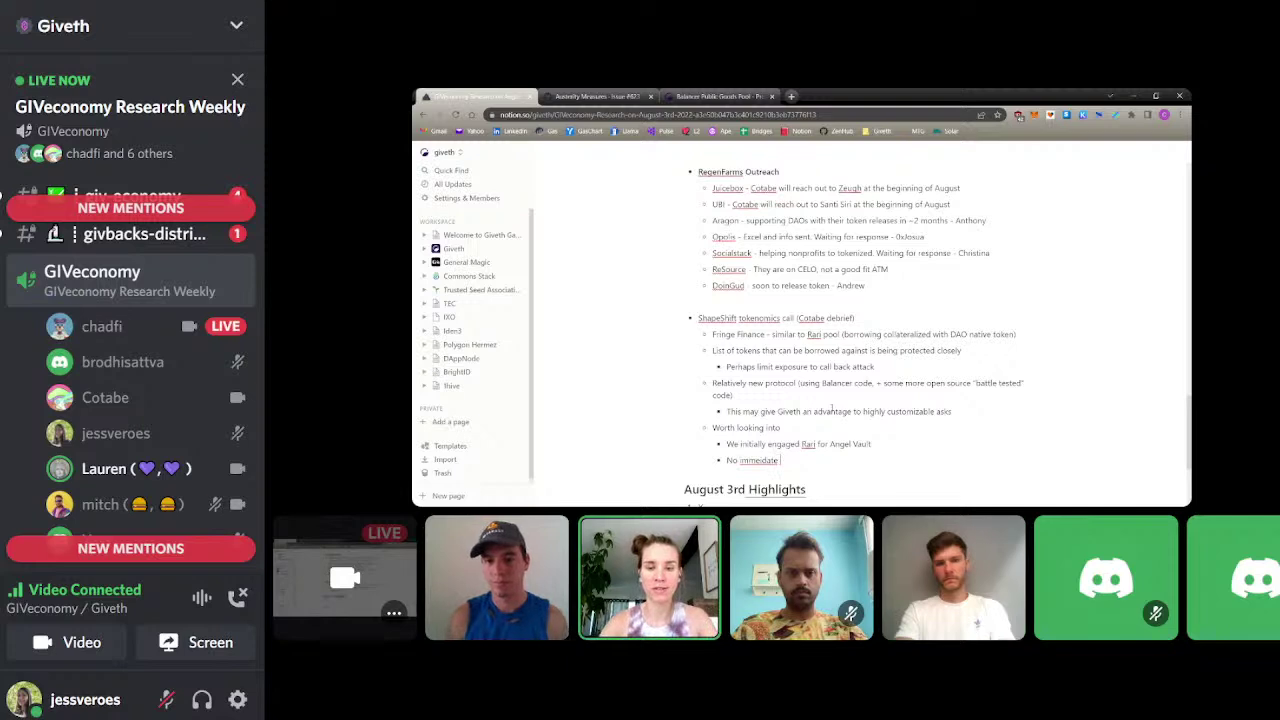
- Correct the misspelled "immediate" and complete the last bullet under "Worth looking into" as "No immediate need for borrowing stables"
key("BackSpace")
key("BackSpace")
key("BackSpace")
key("BackSpace")
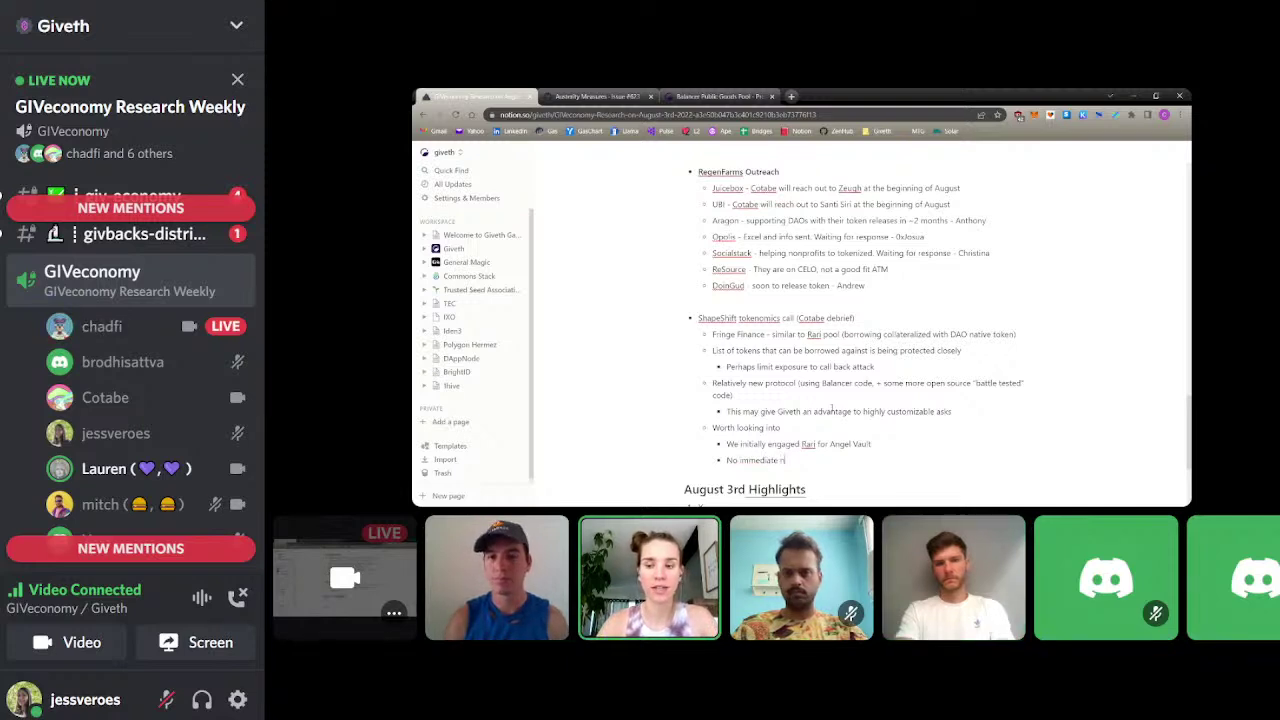
type("ediate need for bo")
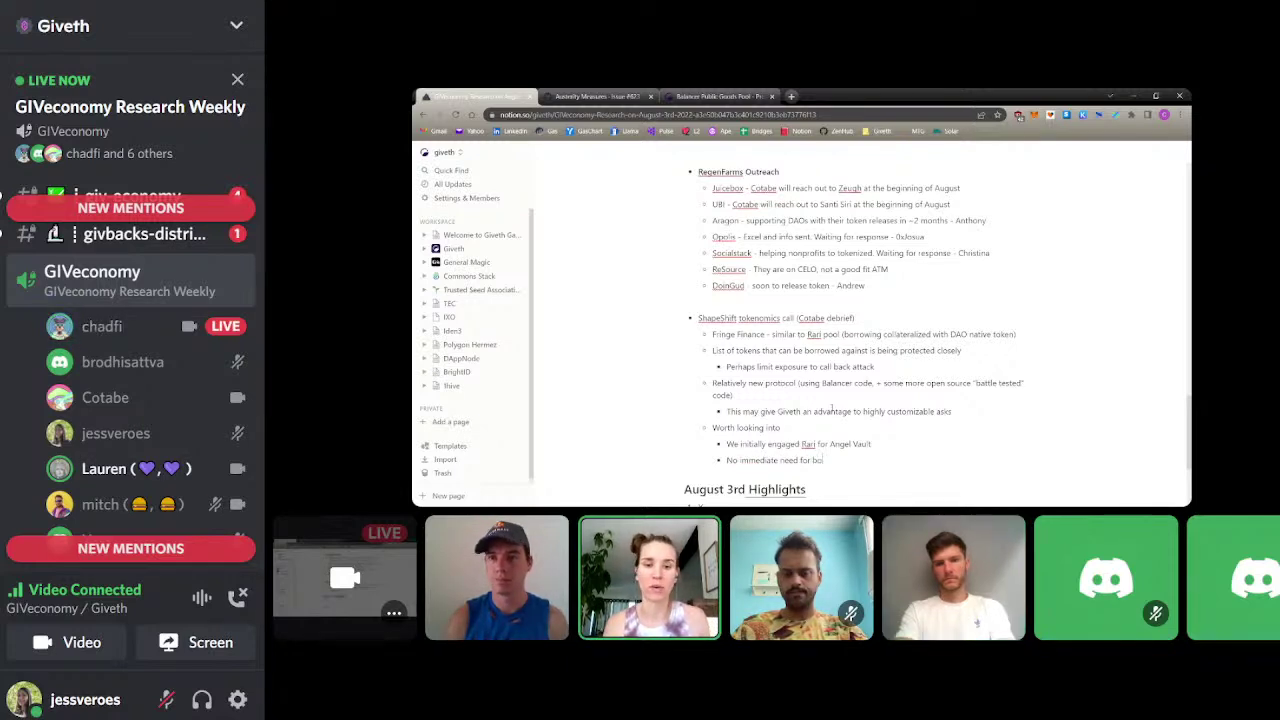
type("rrowing sta")
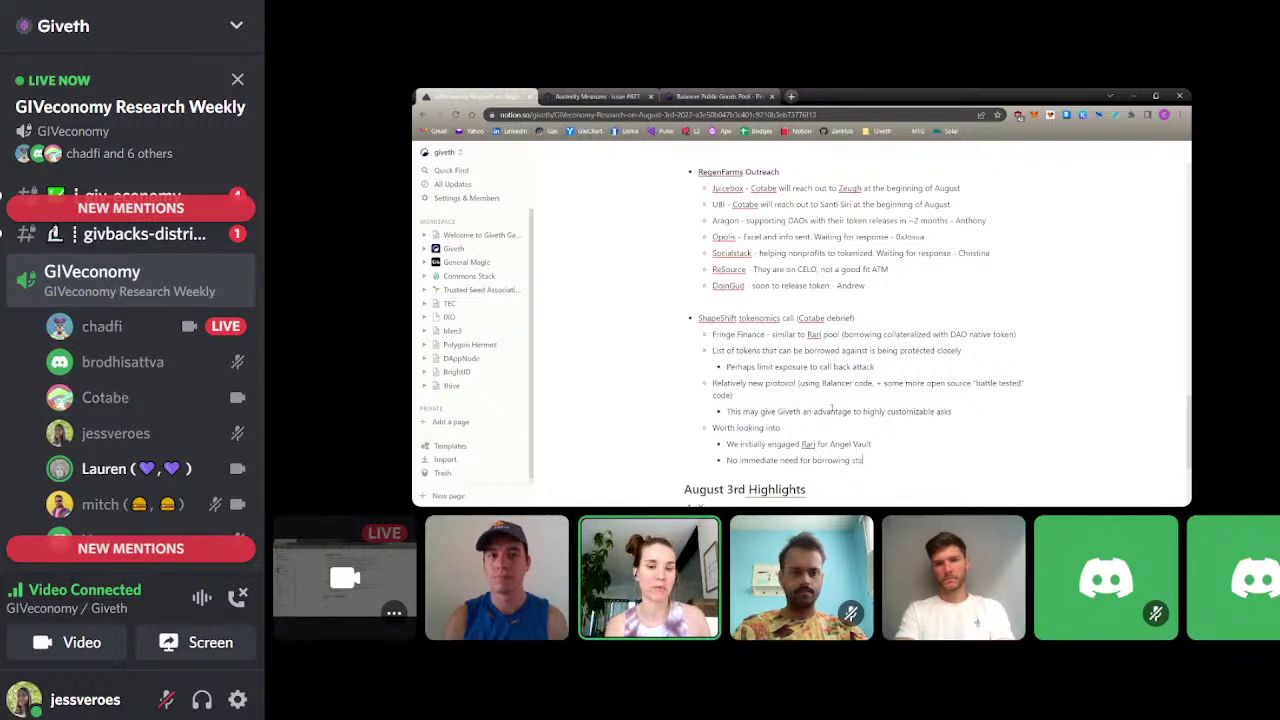
type("bles")
- Add under "Worth looking into": "If the need to borrow stable arrises, it would be worth having this in our back pocket (suggest to do research now)"
key("Return")
type("If the")
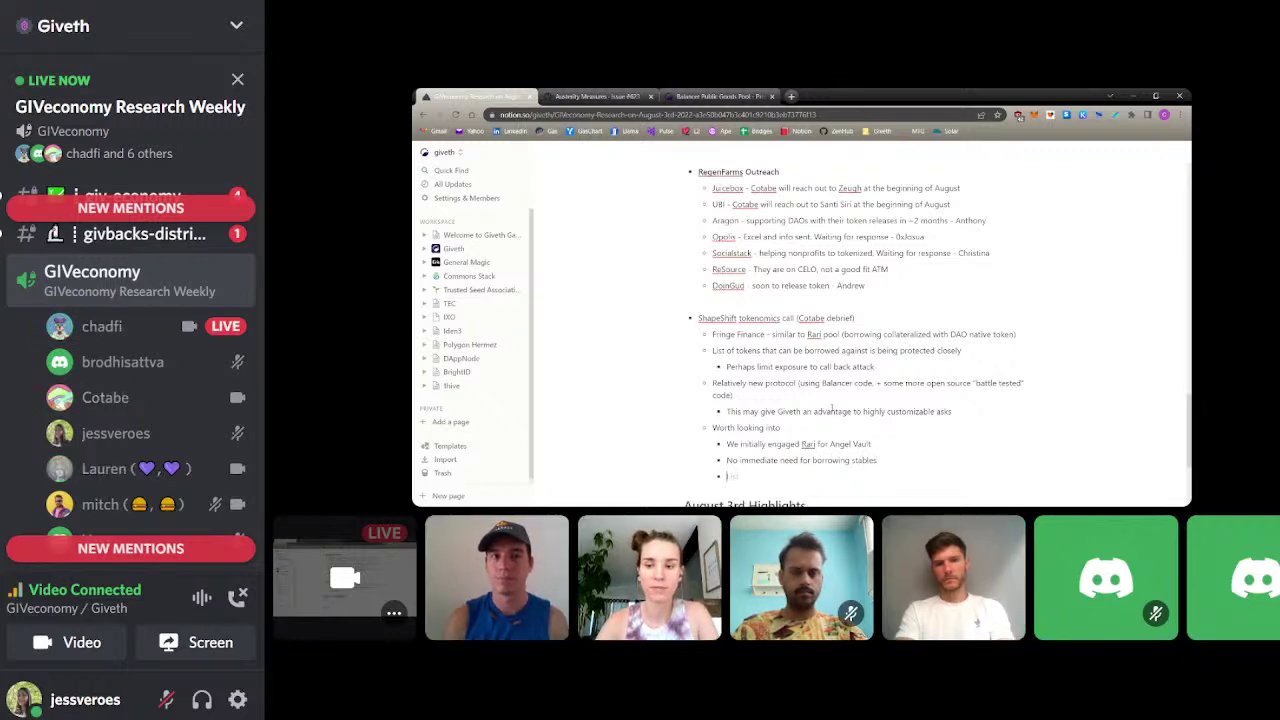
type(" need to b")
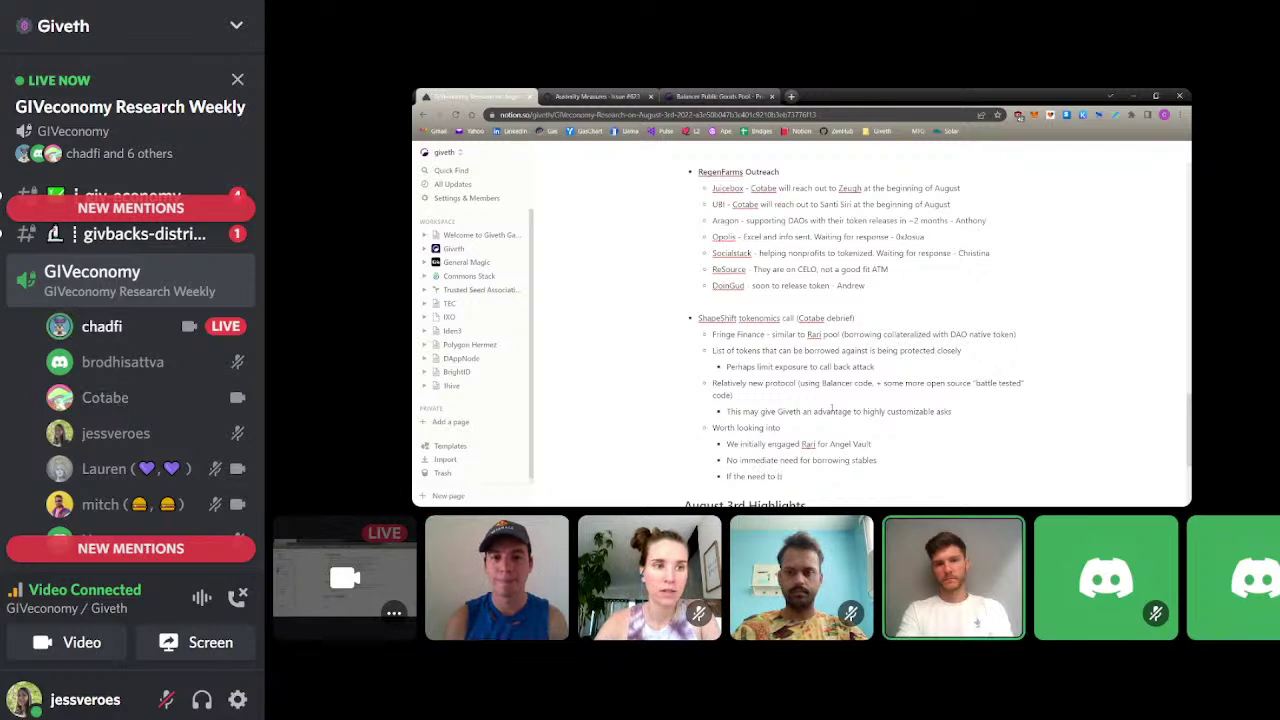
type("orrow stable arrises, i")
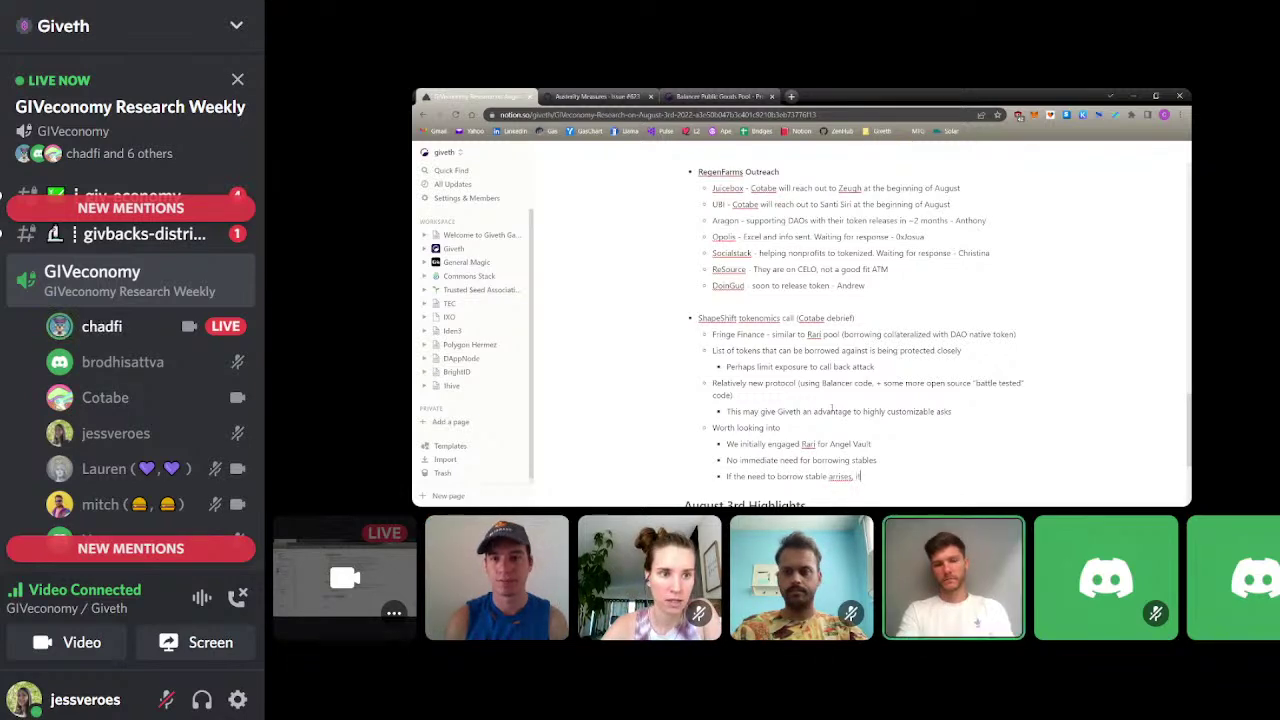
type("t would be worth having this in our b")
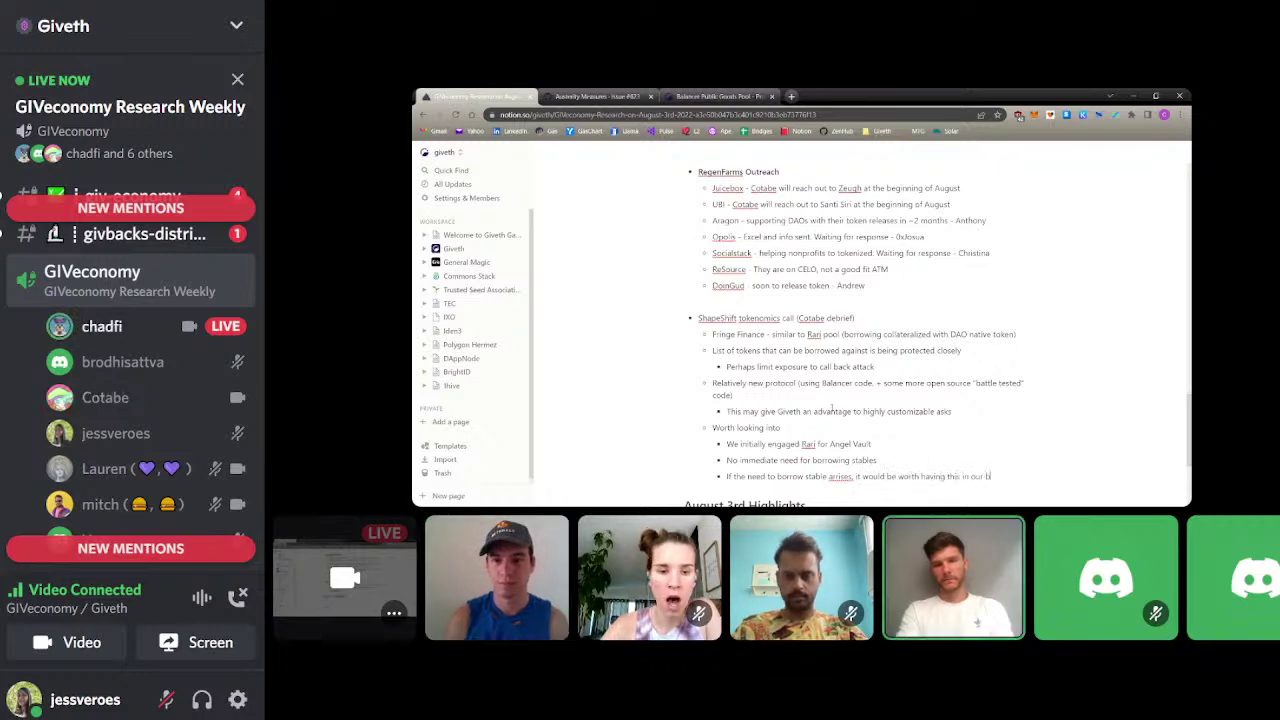
type("ack pocket (suggest to")
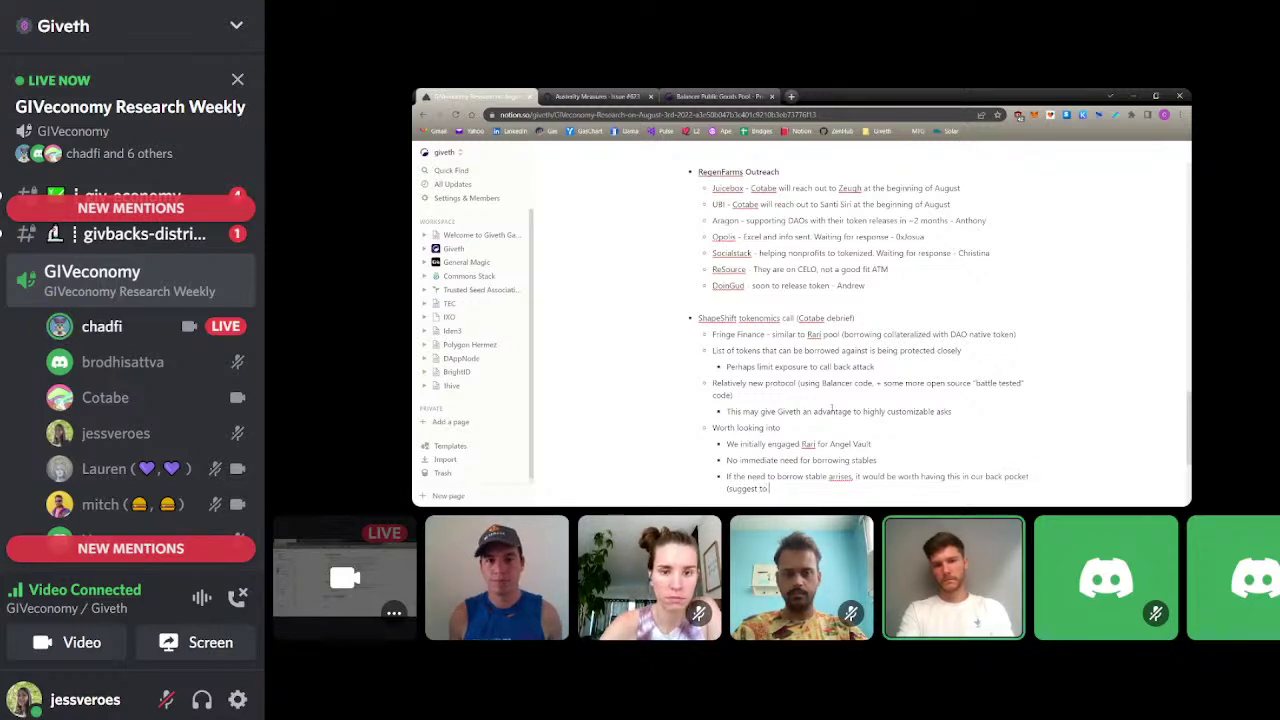
type(" do reserach now")
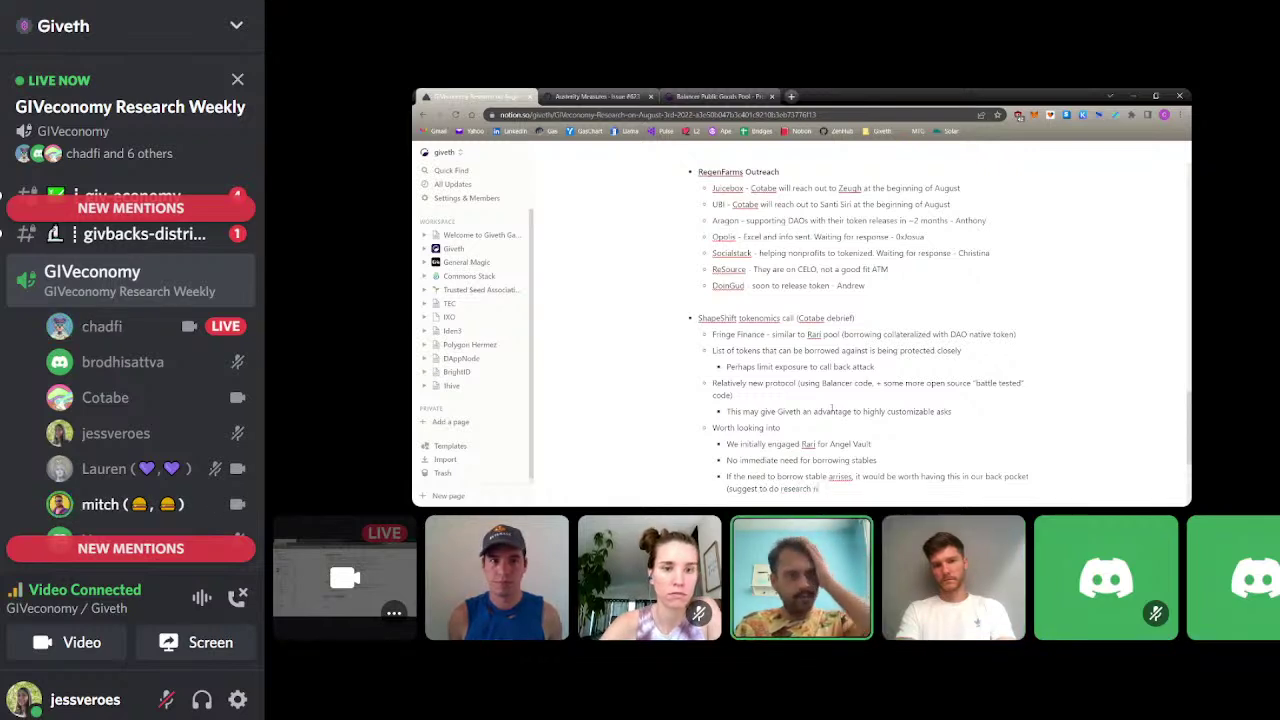
key("Return")
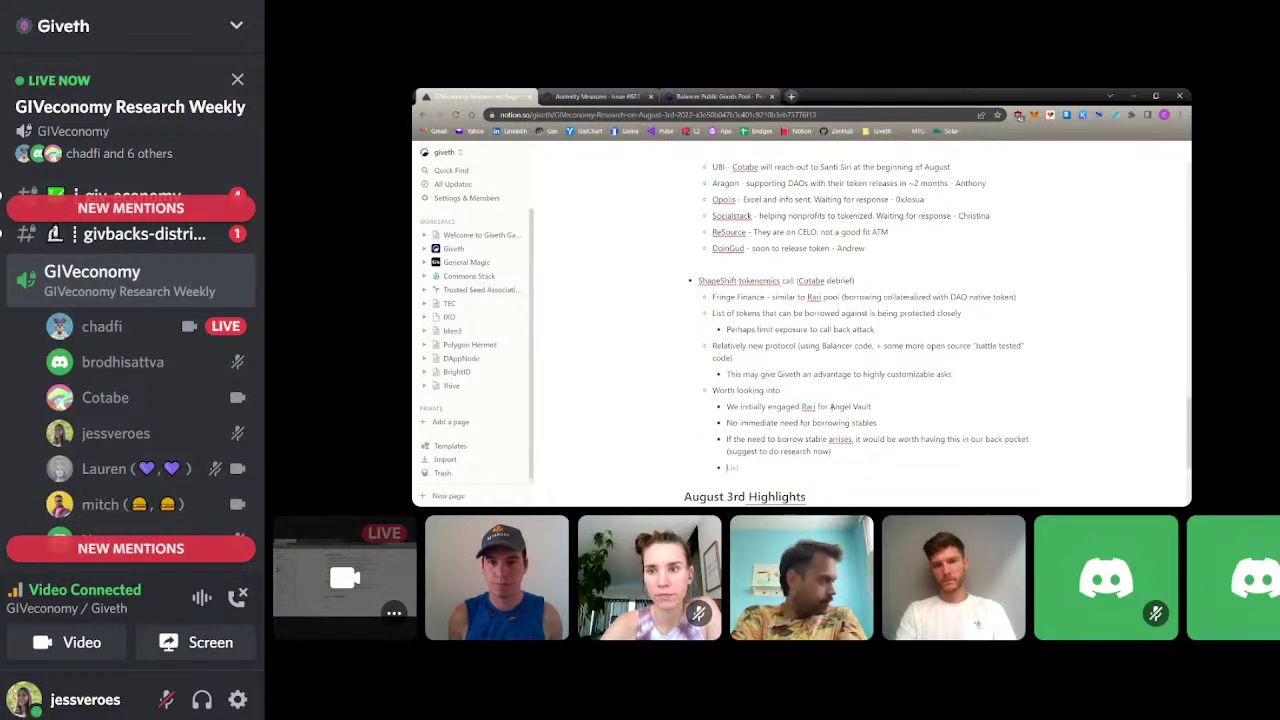